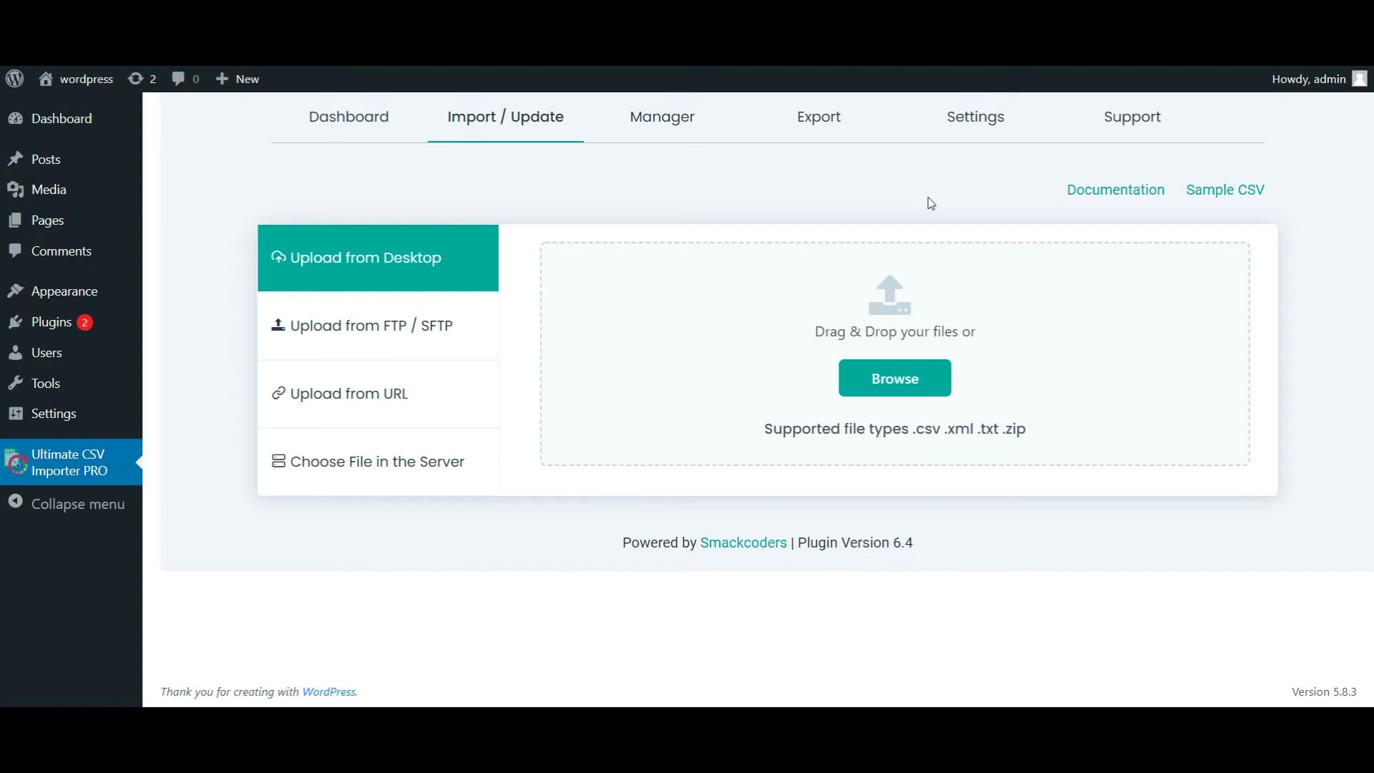
- From All Posts, open the Harry Potter and The Tempest posts in new tabs
click(73, 168)
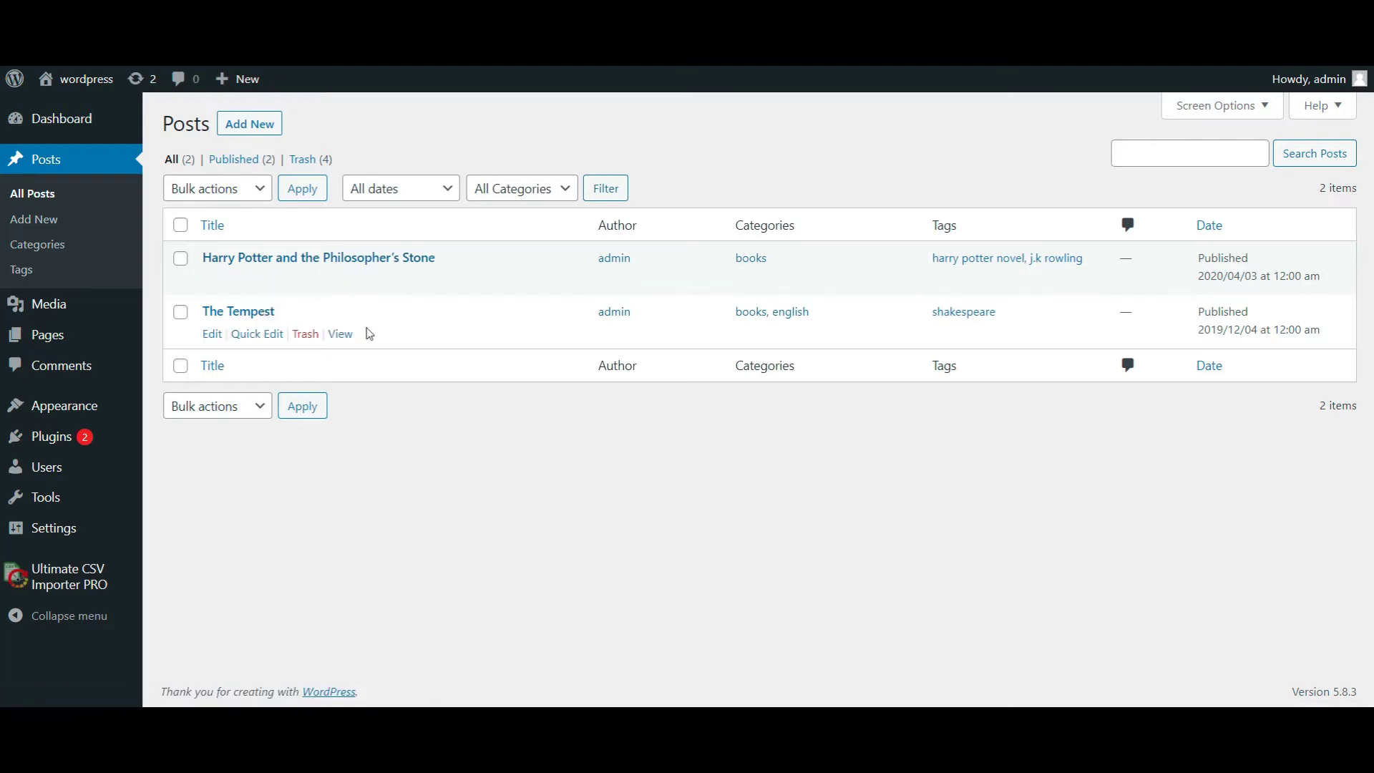
right_click(239, 262)
key(Escape)
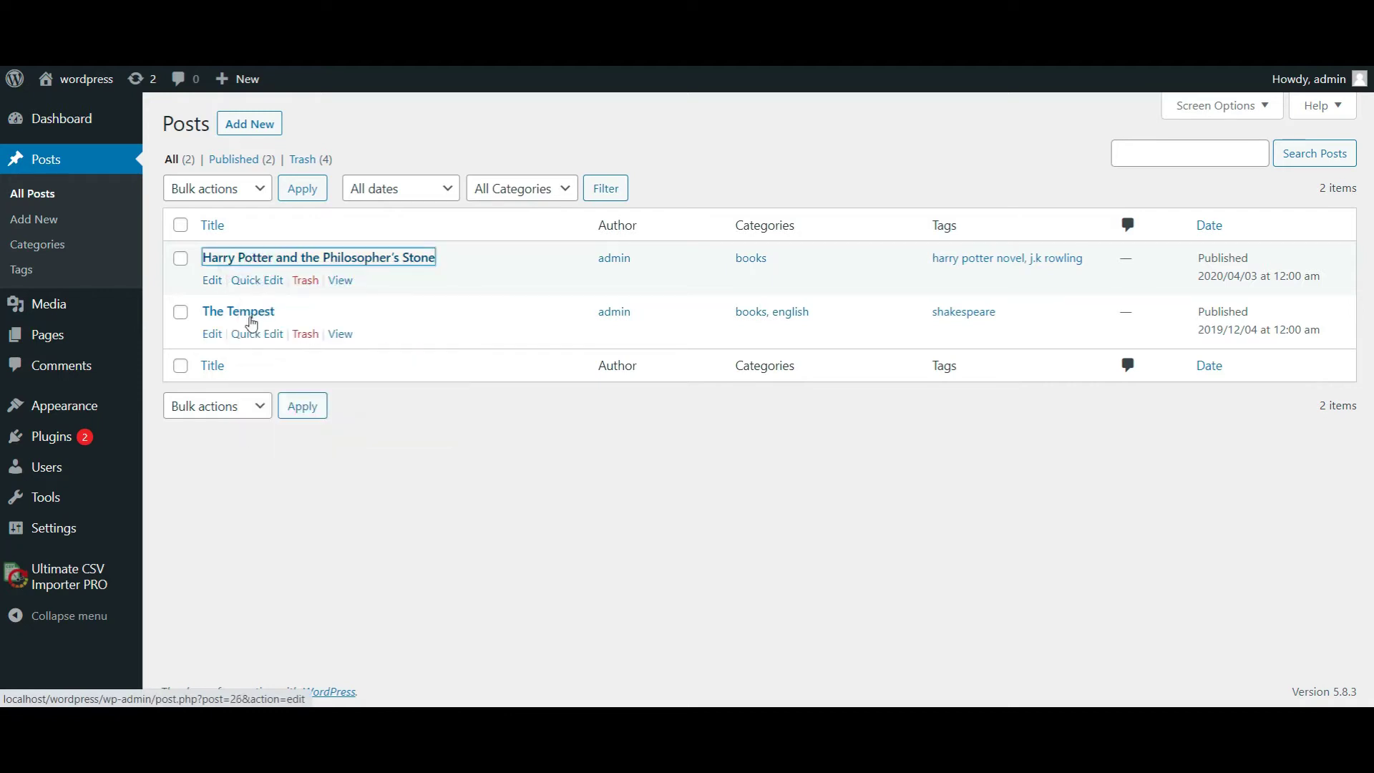
right_click(258, 316)
click(337, 327)
- Compare the Categories and Featured image panels of the Harry Potter and The Tempest posts
key(ctrl+Tab)
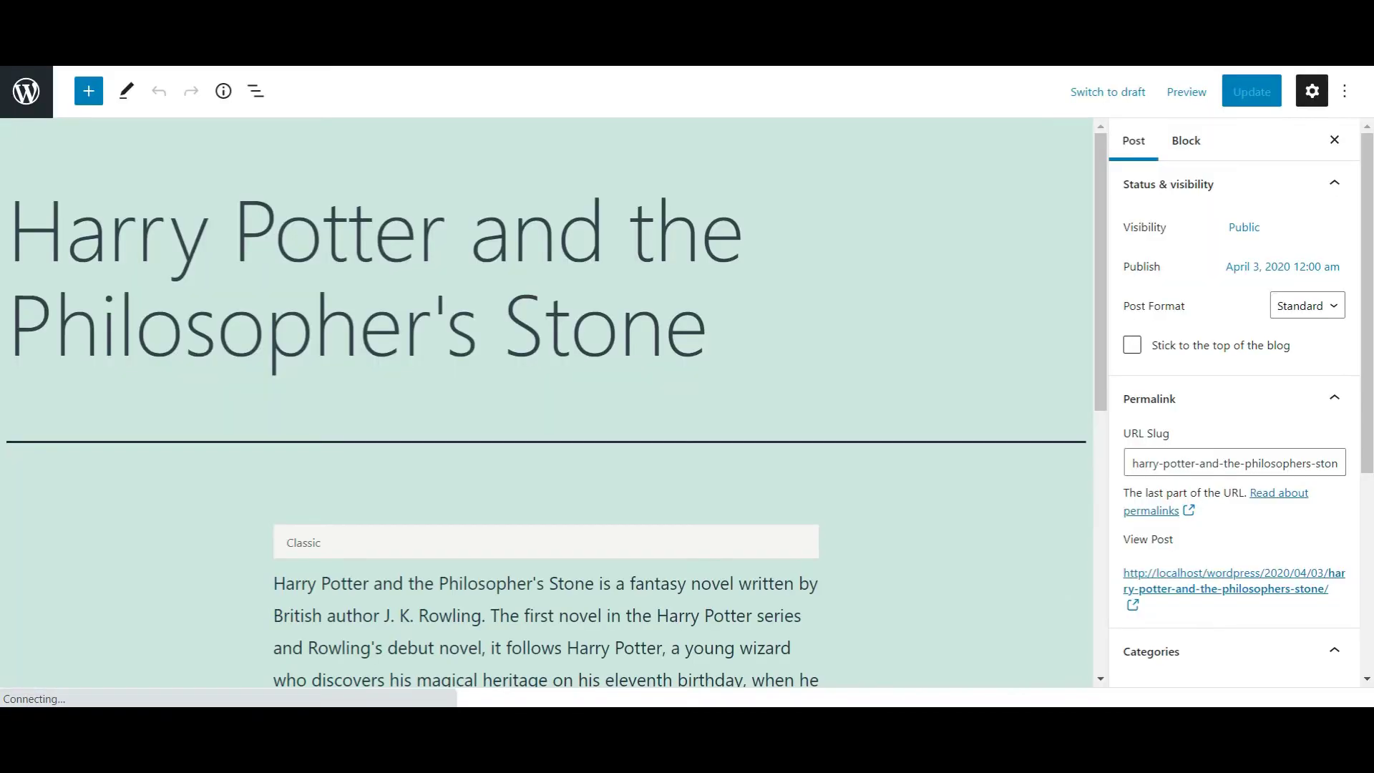
scroll(797, 245, down, 5)
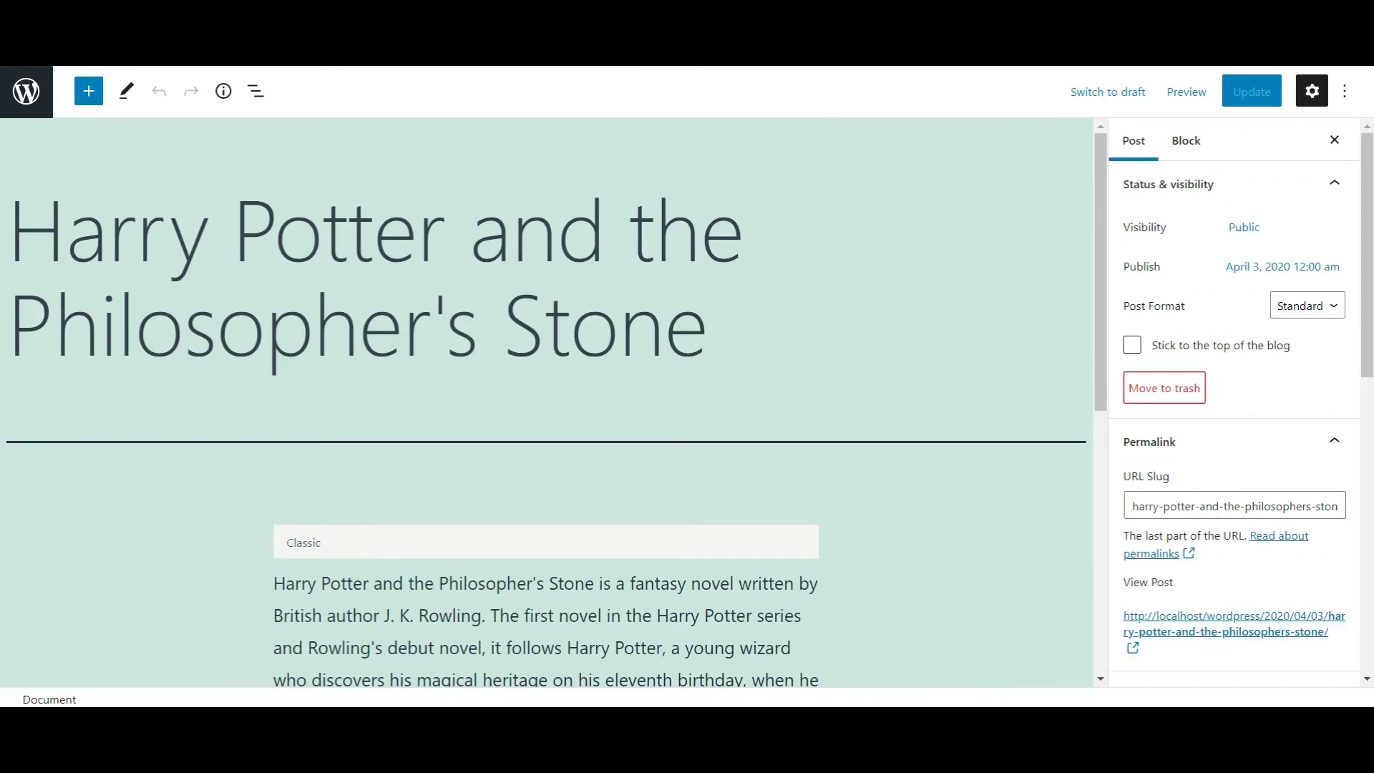
key(ctrl+Tab)
scroll(490, 234, down, 2)
scroll(1012, 390, down, 4)
scroll(1012, 389, up, 5)
scroll(1242, 236, down, 8)
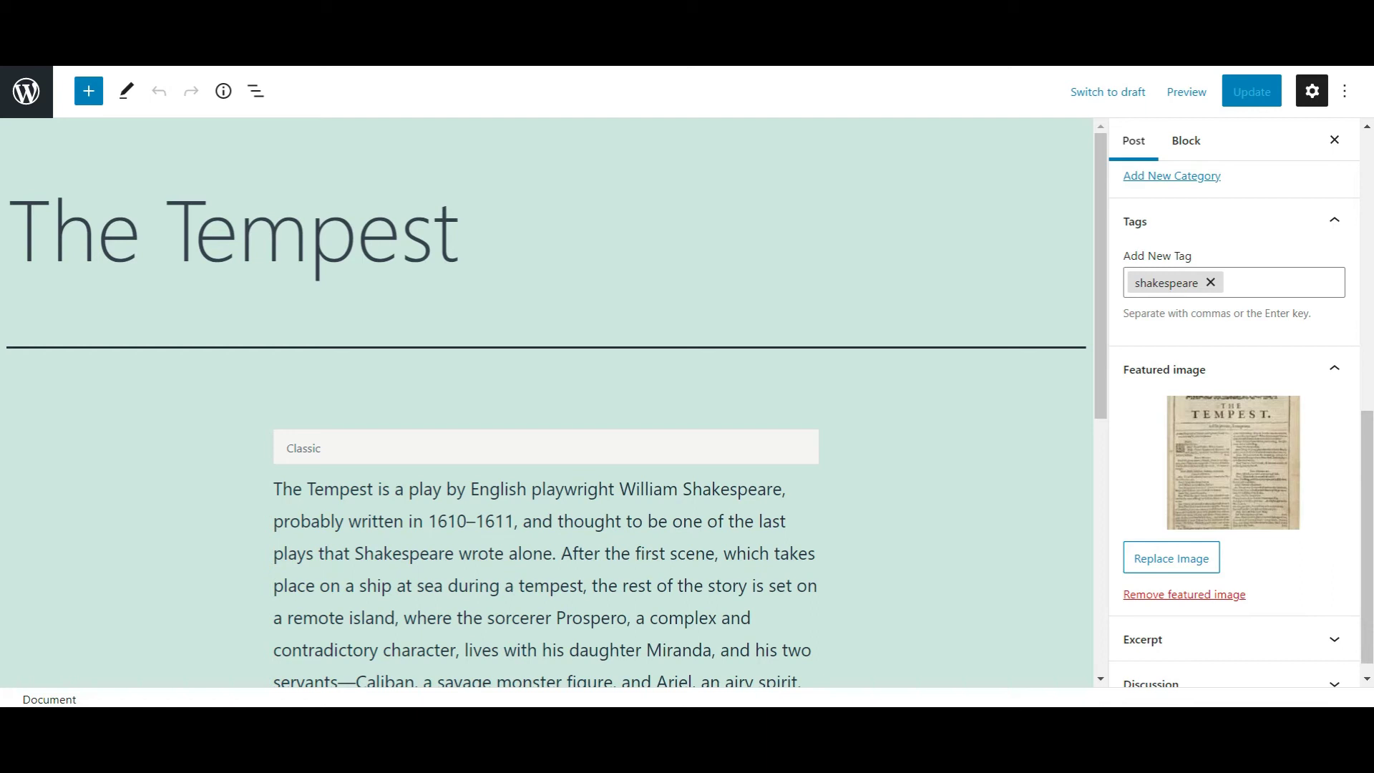
key(ctrl+Tab)
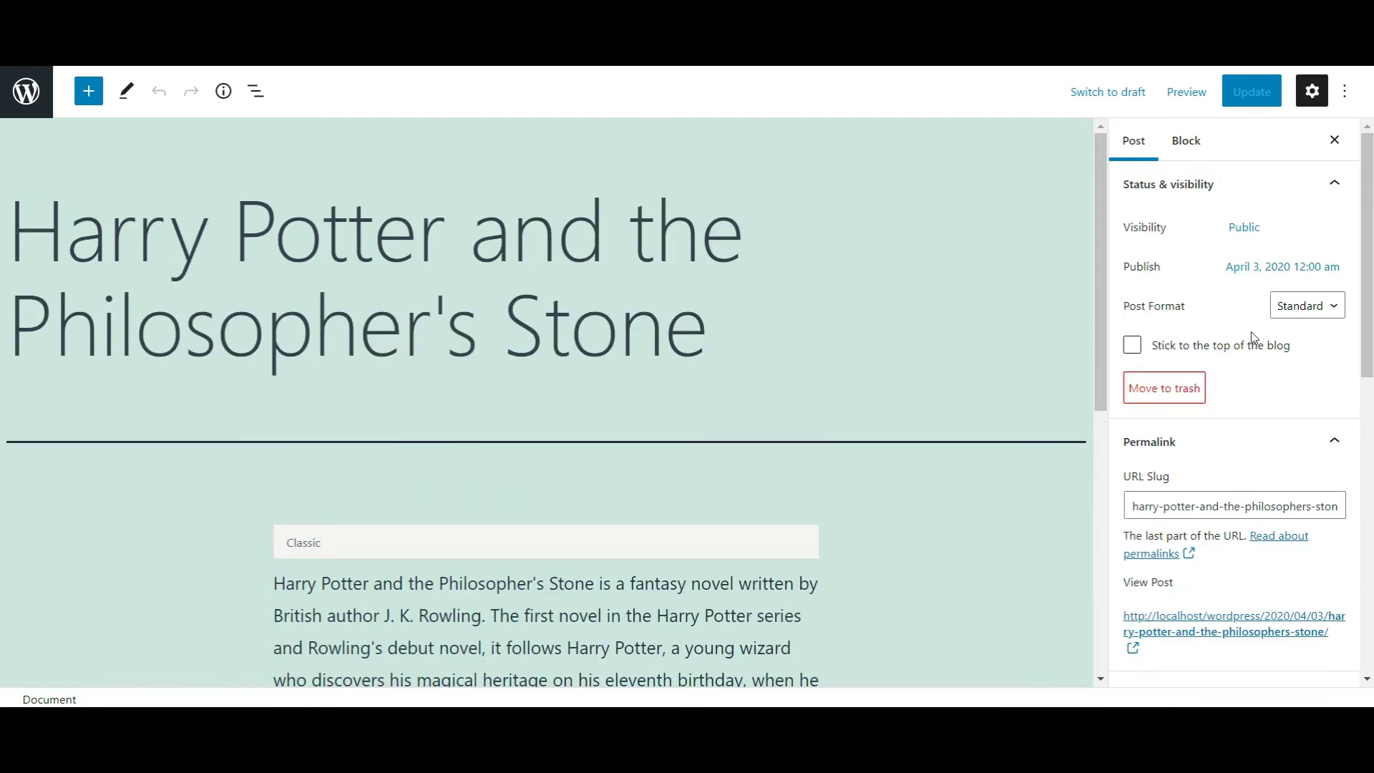
scroll(1251, 332, down, 3)
scroll(1258, 332, down, 3)
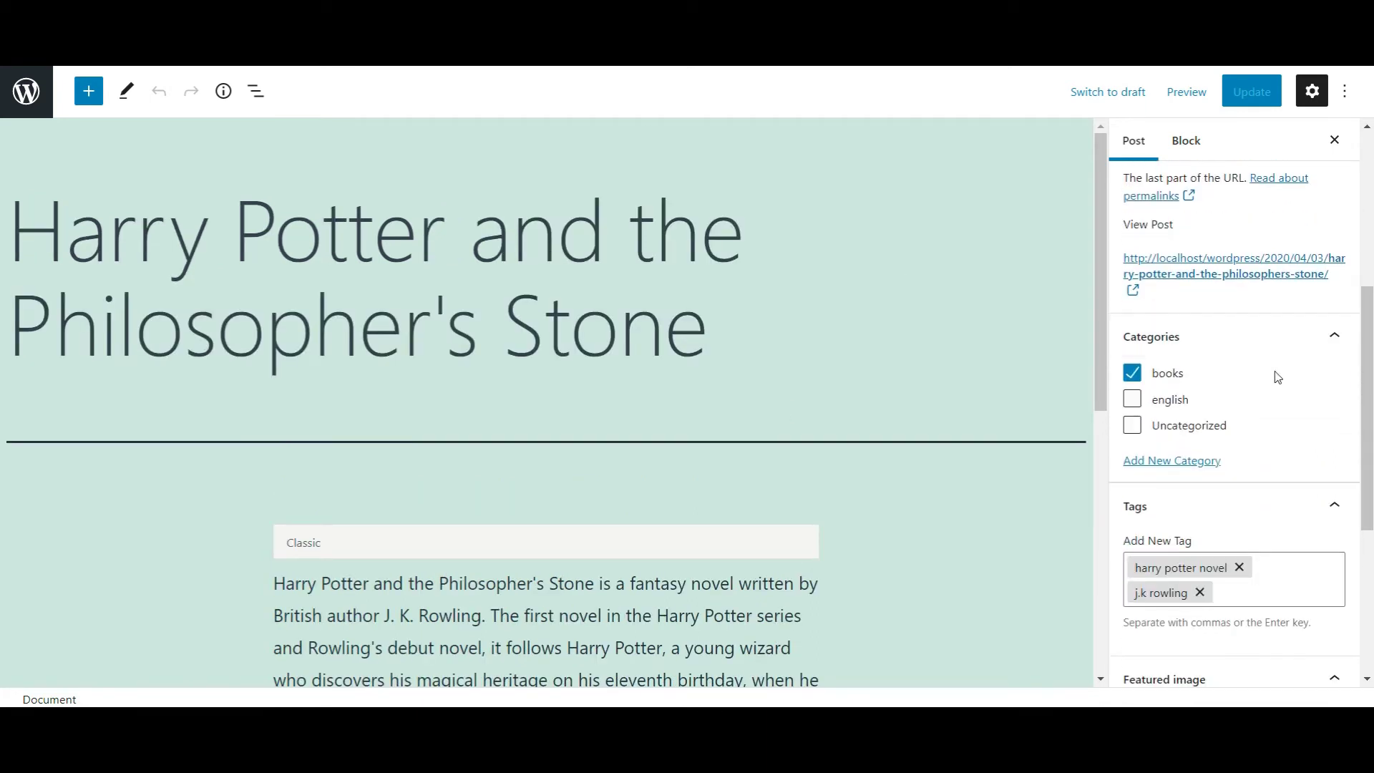
key(ctrl+Tab)
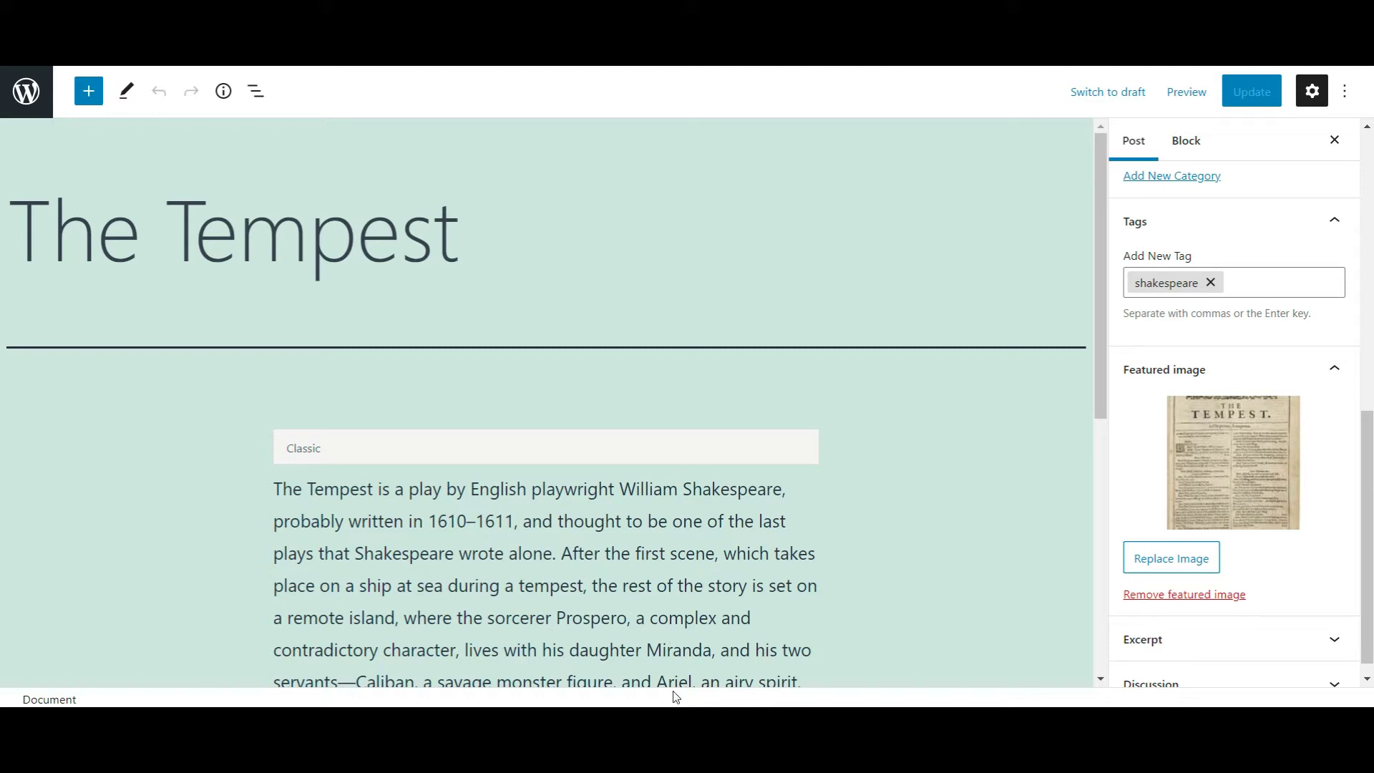
- In post-csv-file, append ',english' to K2 so the first post's categories read books,english
click(687, 644)
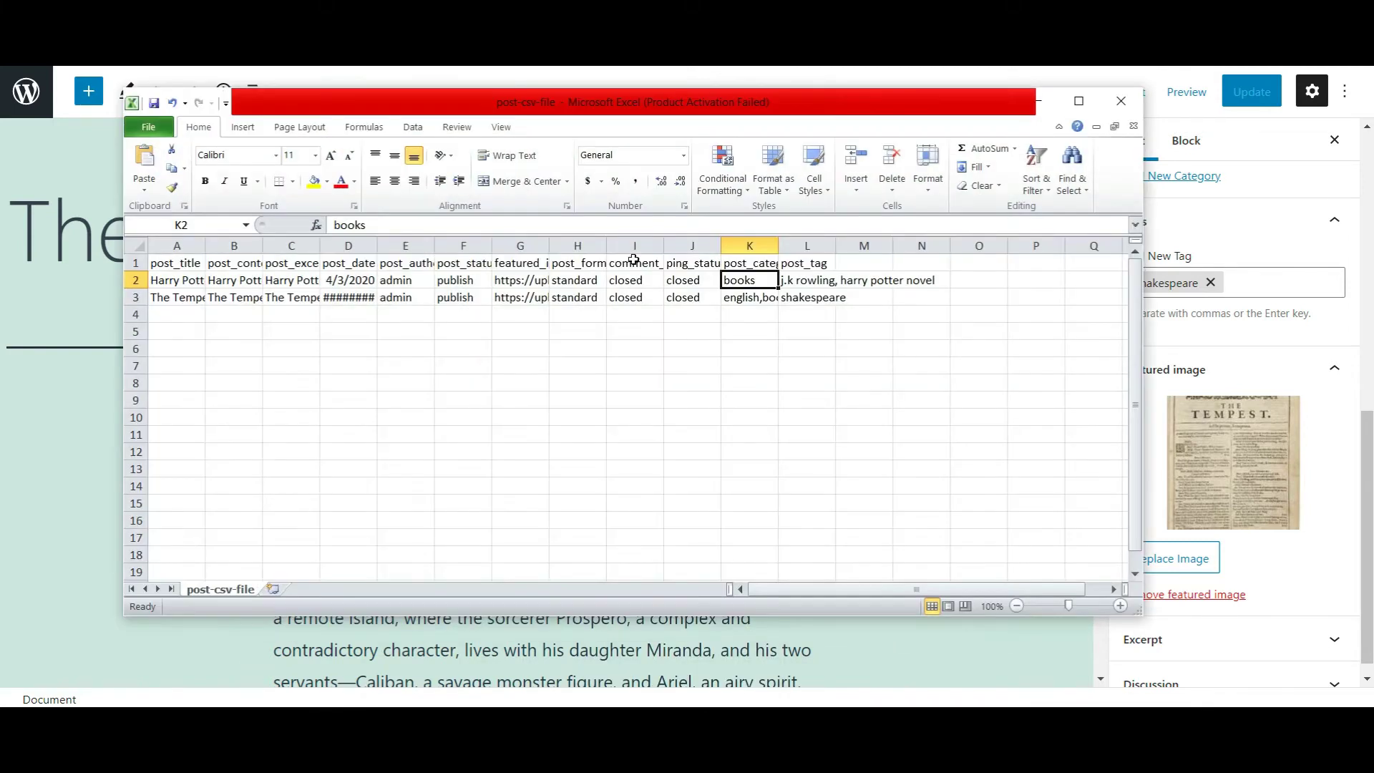
drag(598, 95, 532, 90)
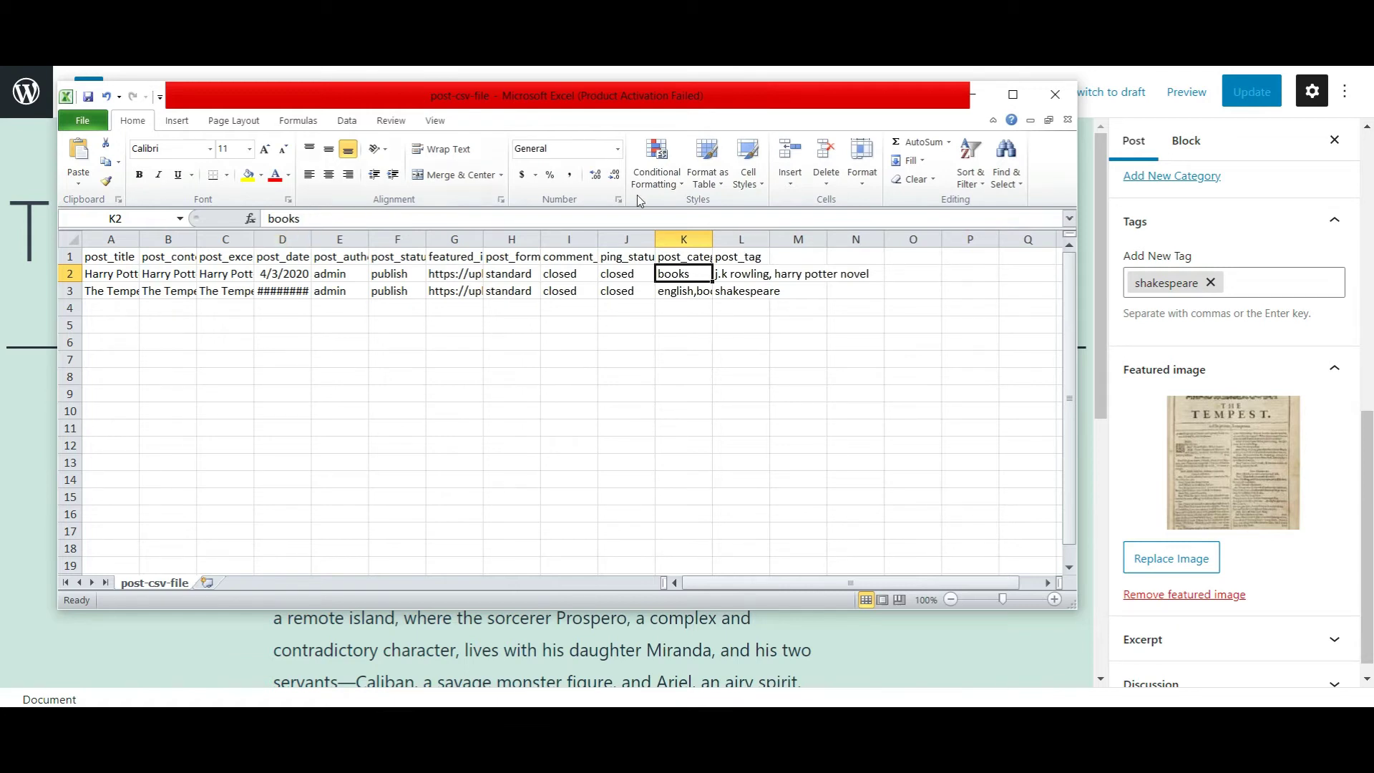
click(353, 223)
text(,)
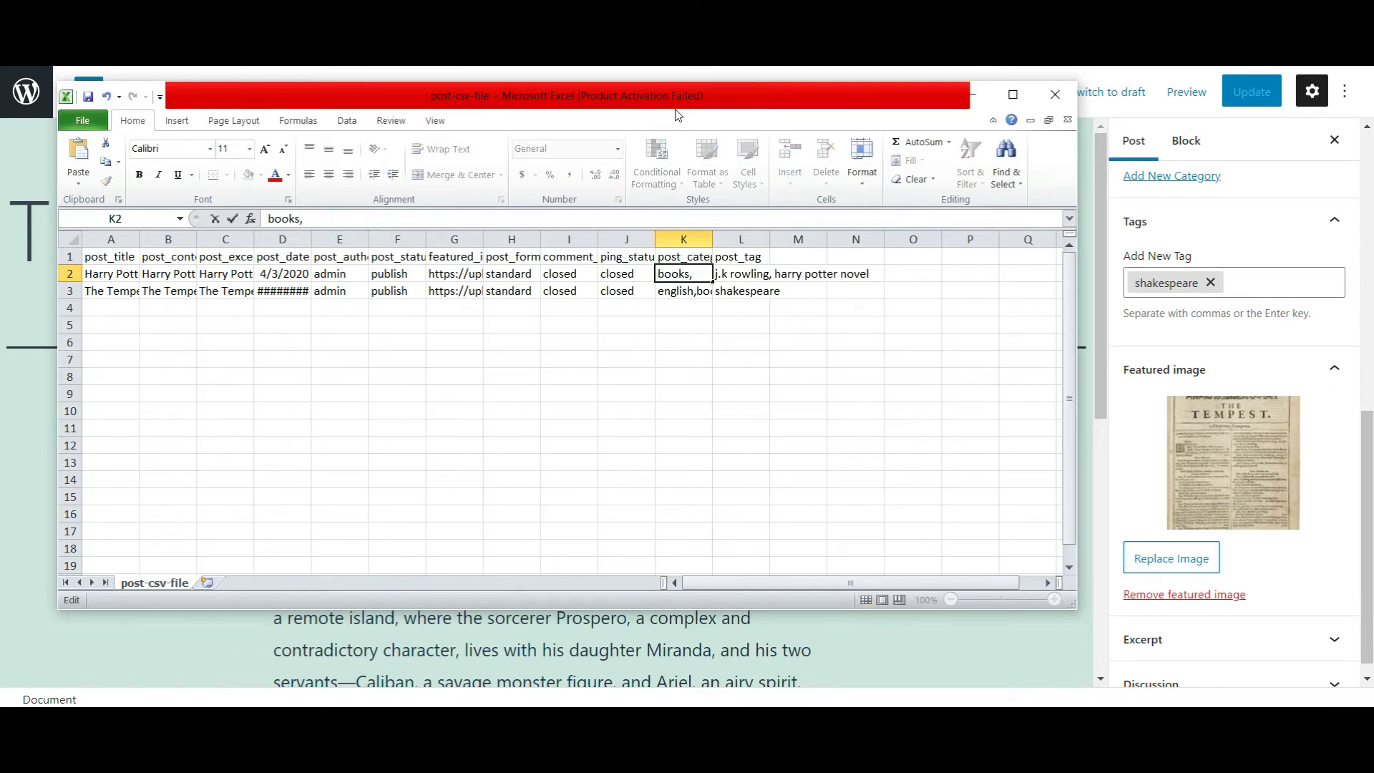
text(english)
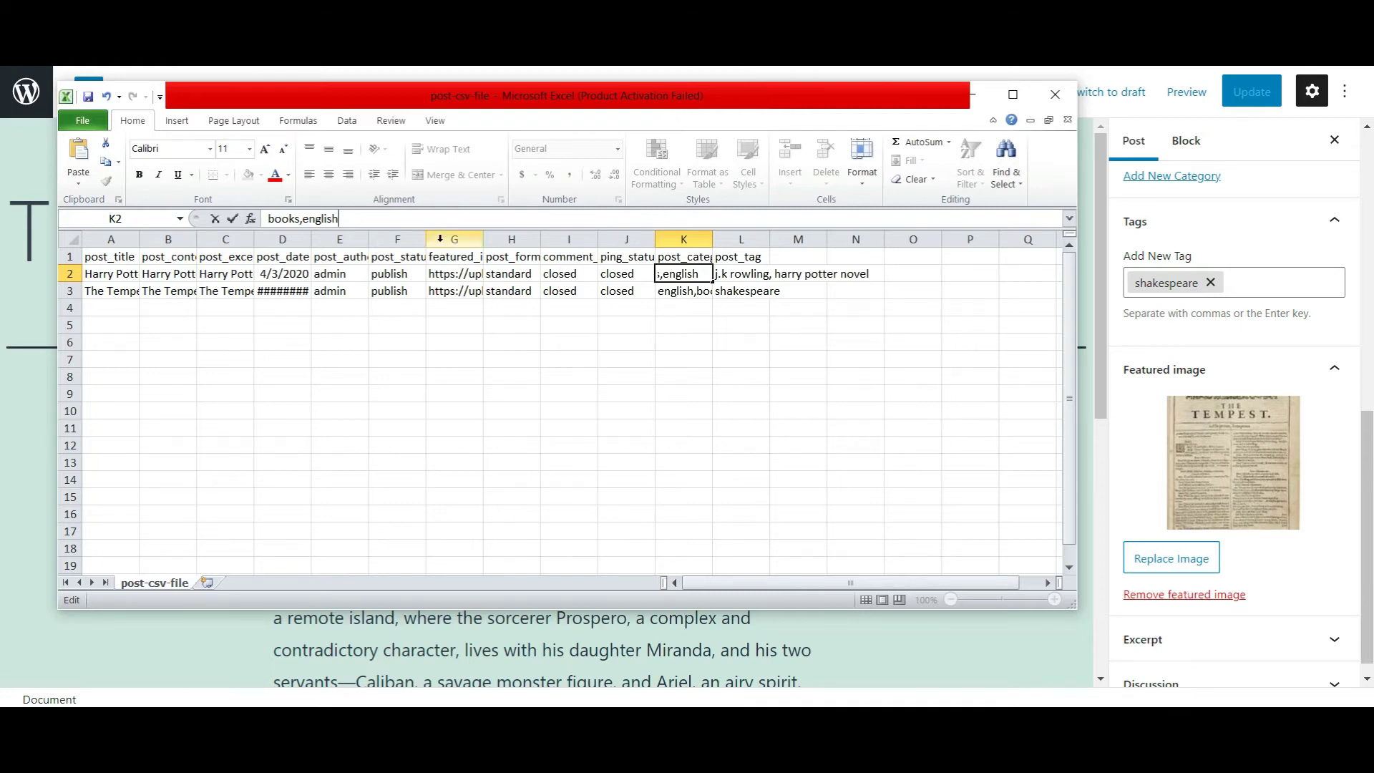
- Replace G3's featured image URL with the pasted Tempest-final-hero-image.jpg link
click(443, 290)
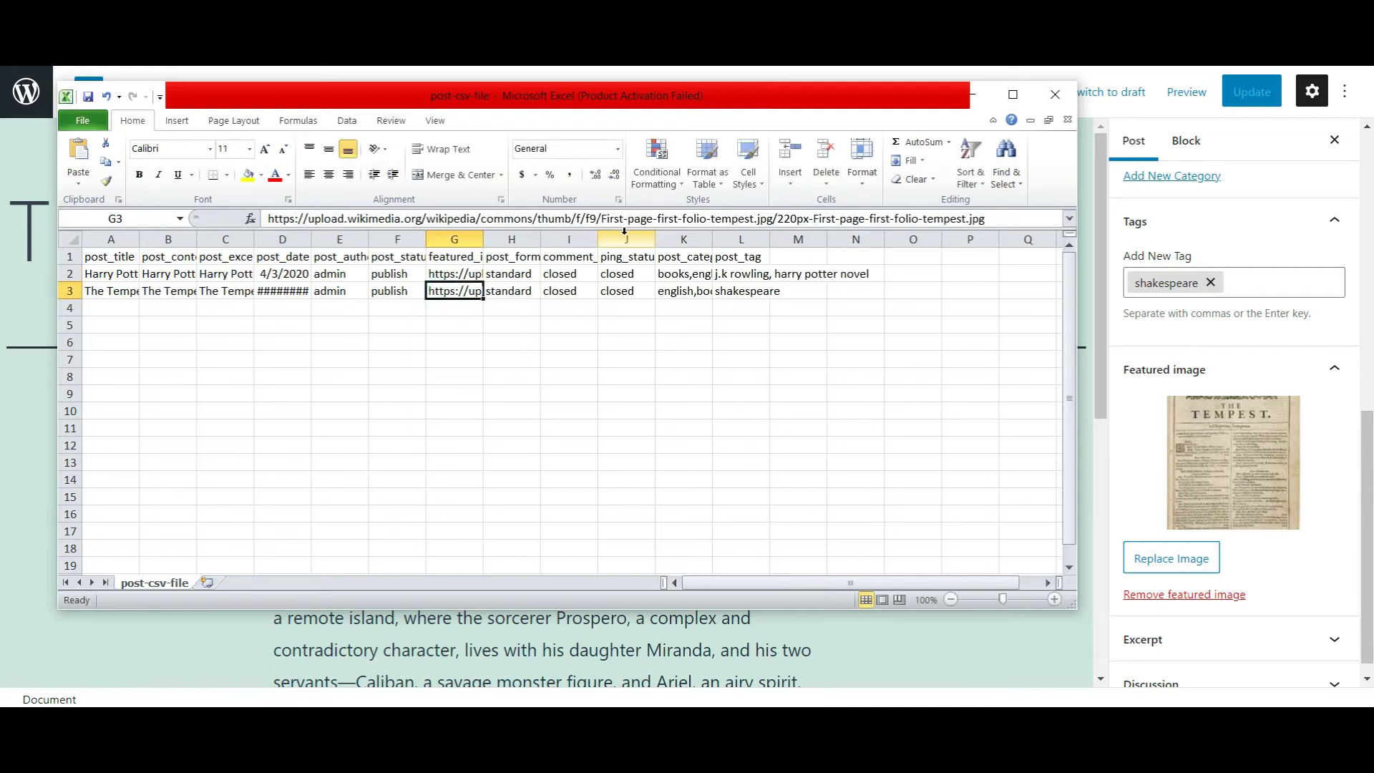
key(BackSpace)
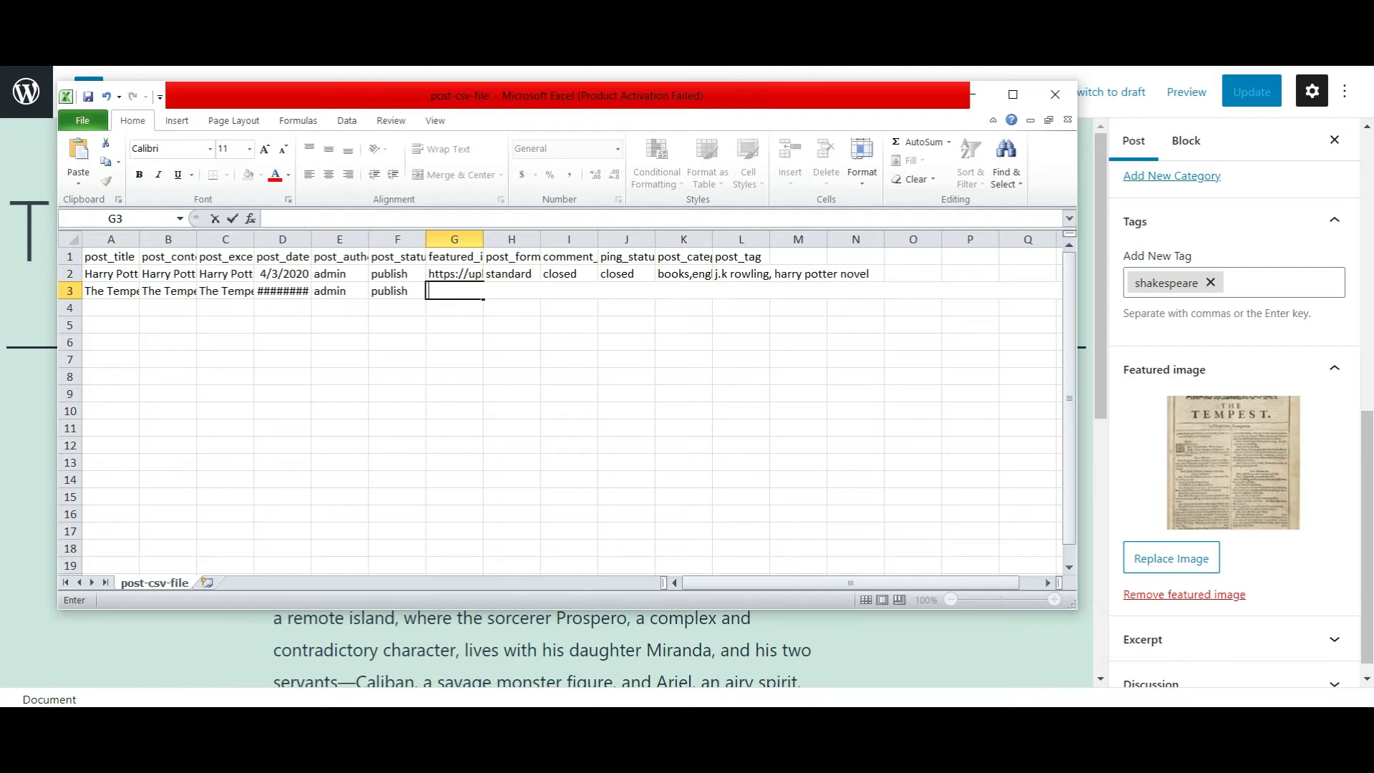
text(https://i1.wp.com/shakespeare.folger.edu/wp-content/uploads/2020/01/Tempest-final-hero-image.jpg)
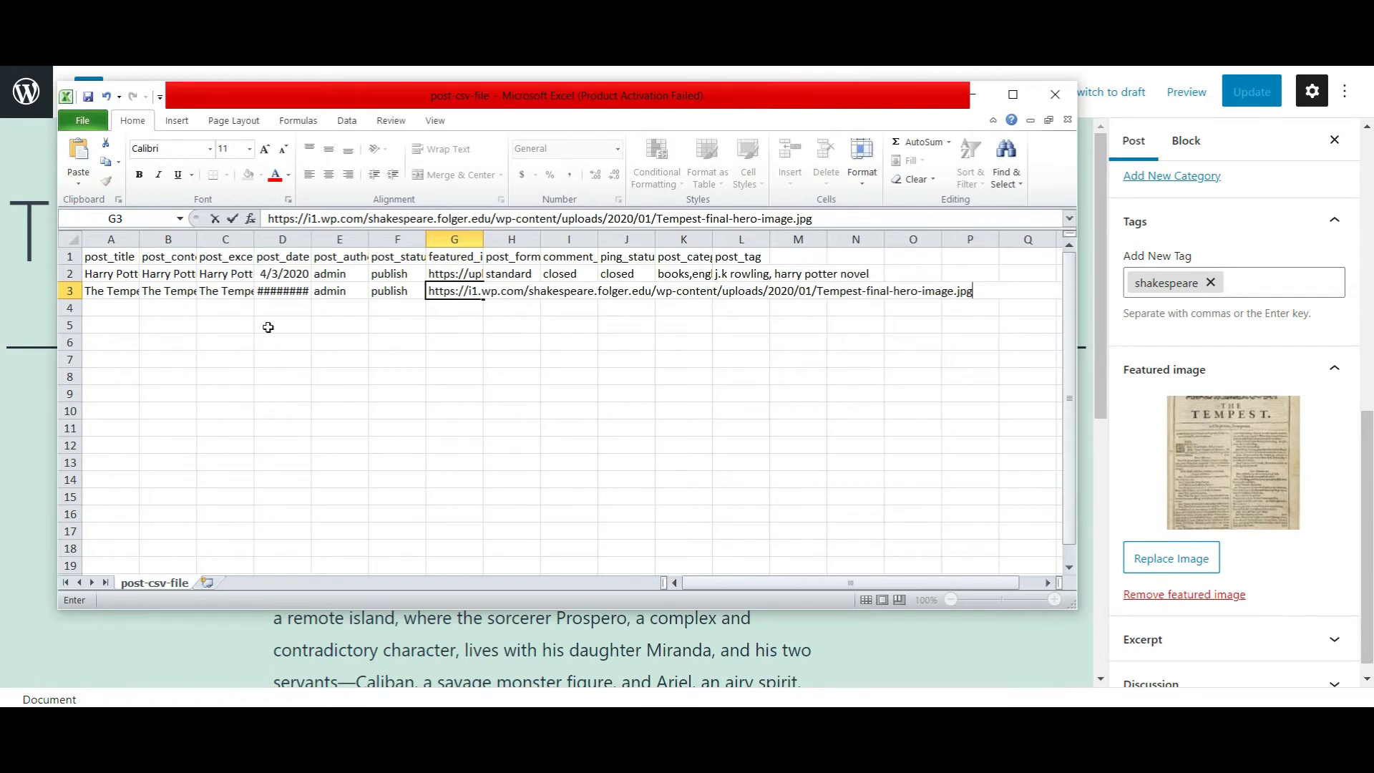
- Save post-csv-file in CSV format, then minimize Excel to return to WordPress
click(429, 338)
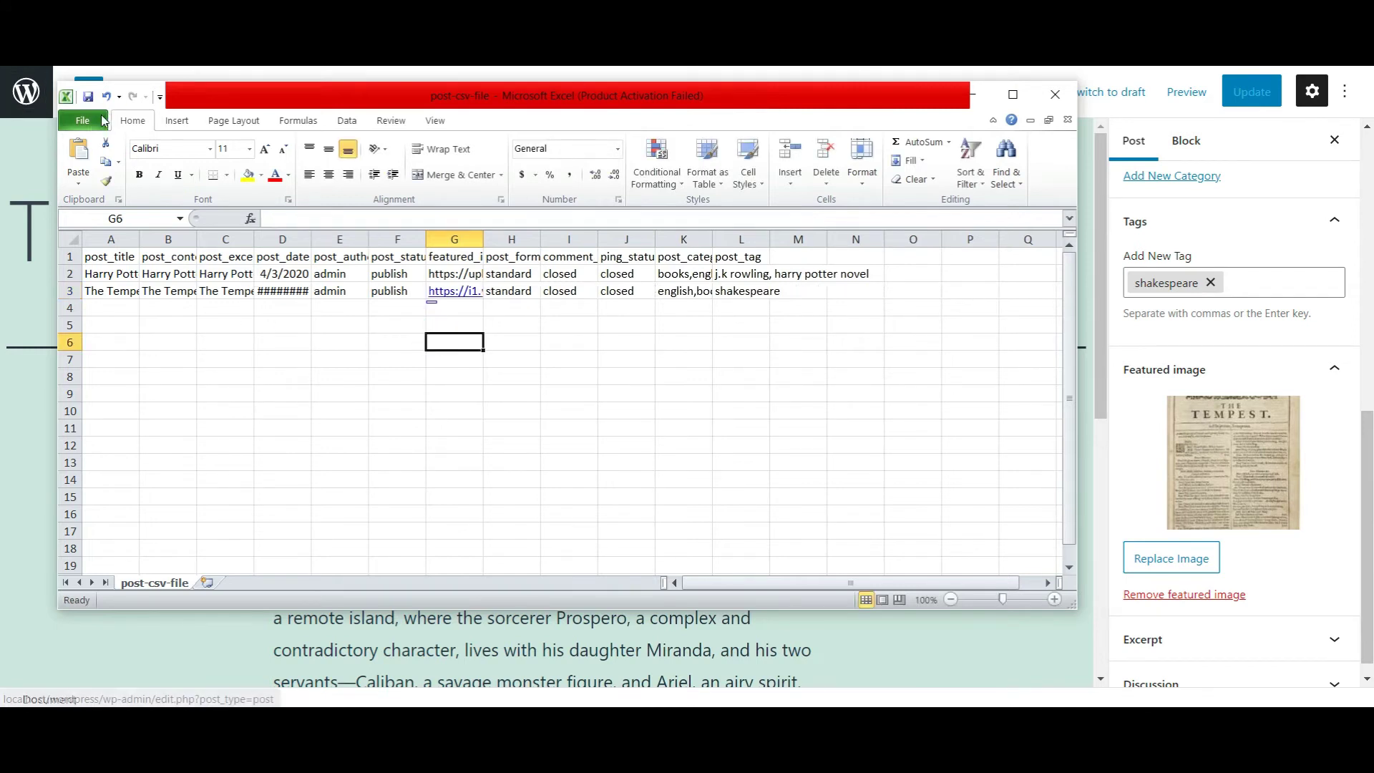
click(84, 120)
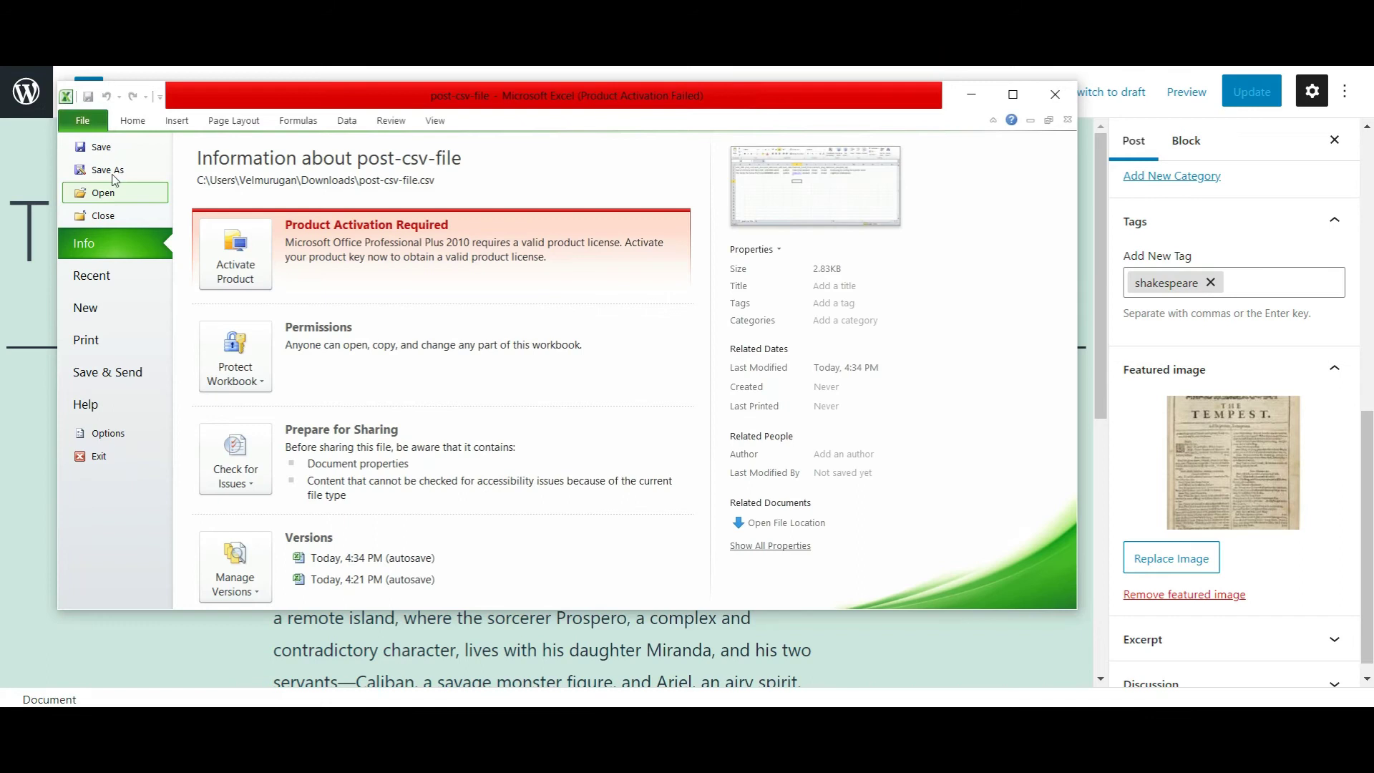
click(128, 147)
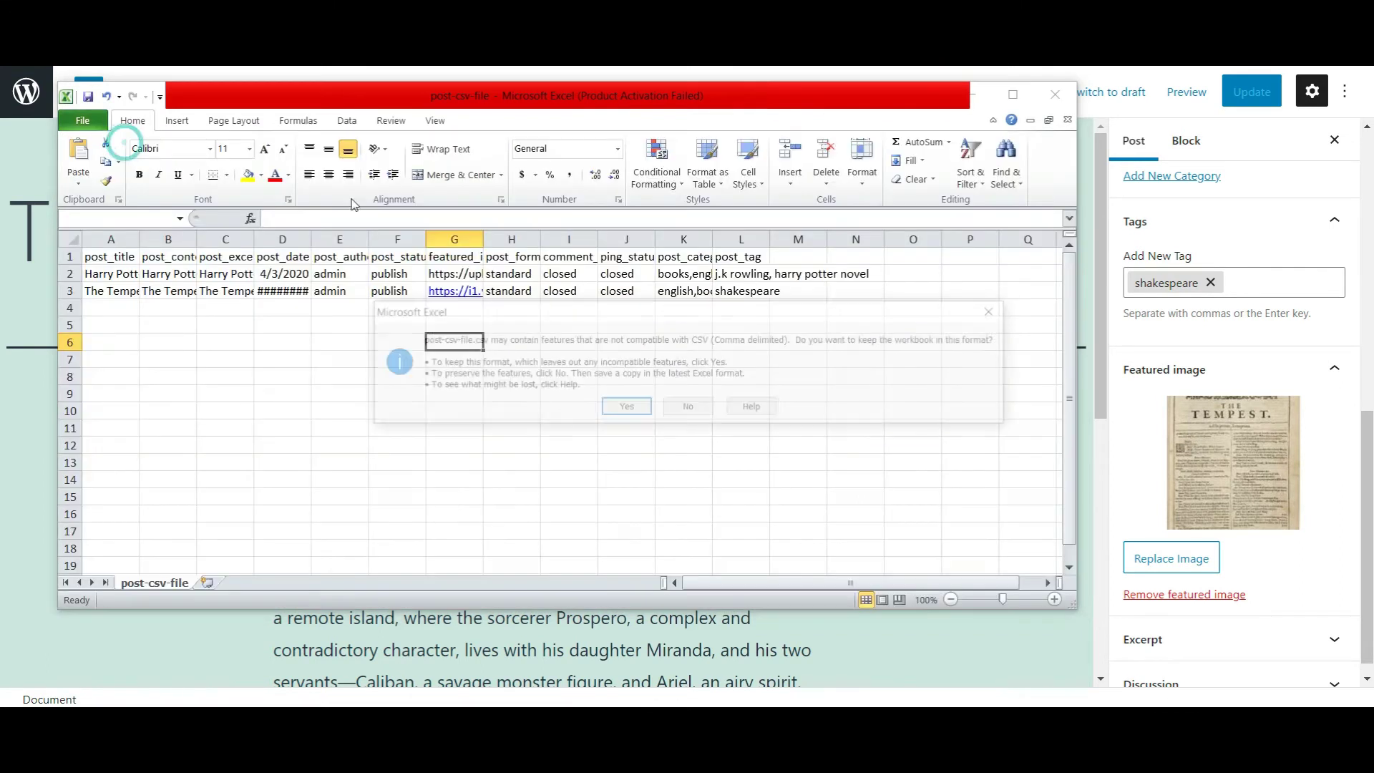
click(630, 406)
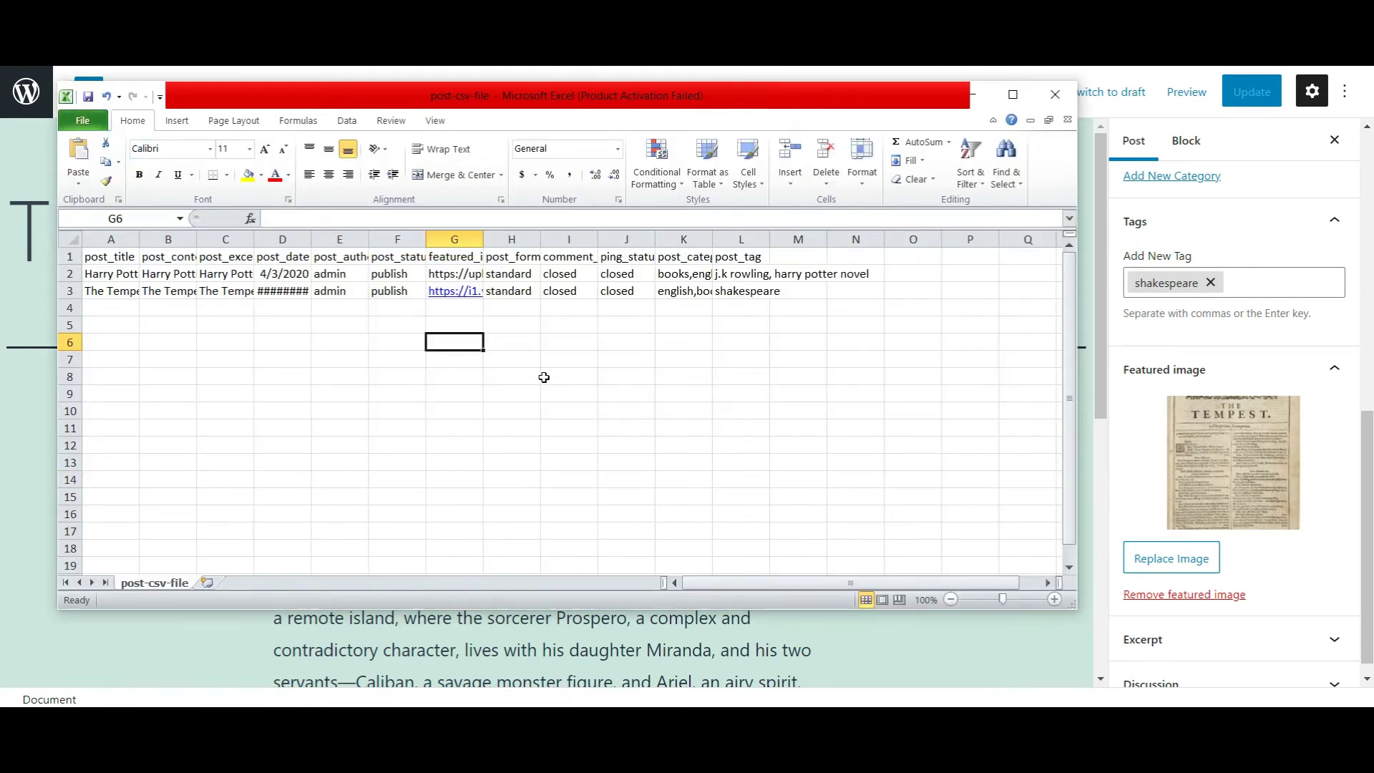
key(ctrl+s)
key(Return)
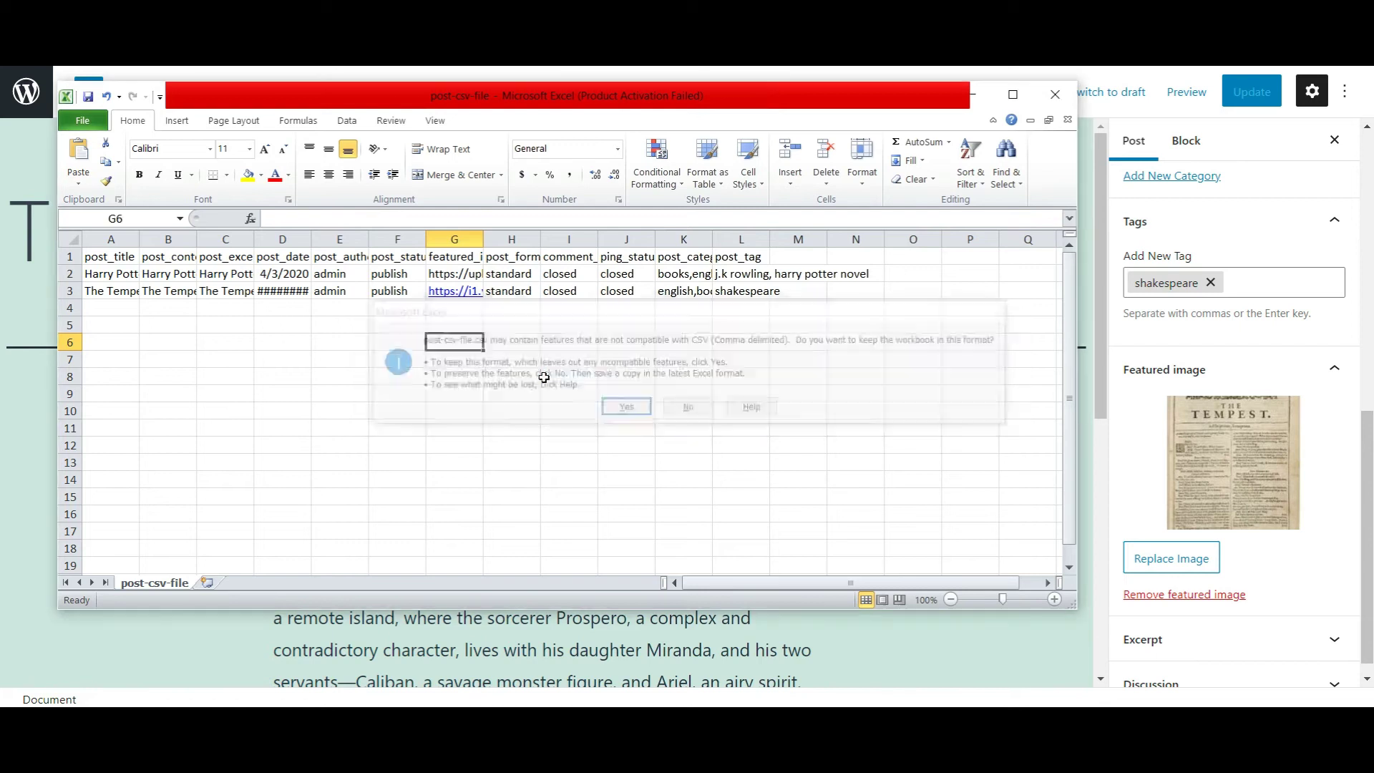
click(972, 94)
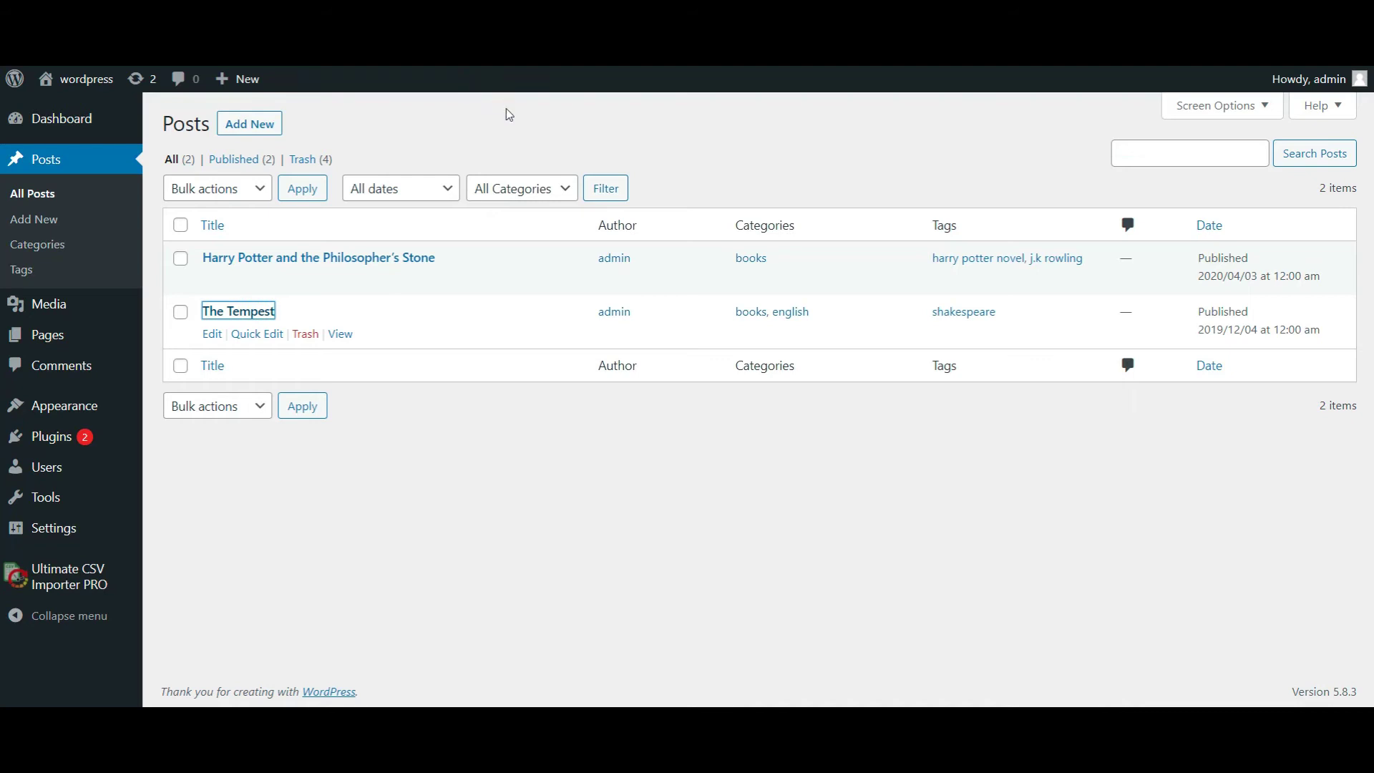
- Go to Ultimate CSV Importer PRO's Import / Update page with Upload from Desktop
click(506, 131)
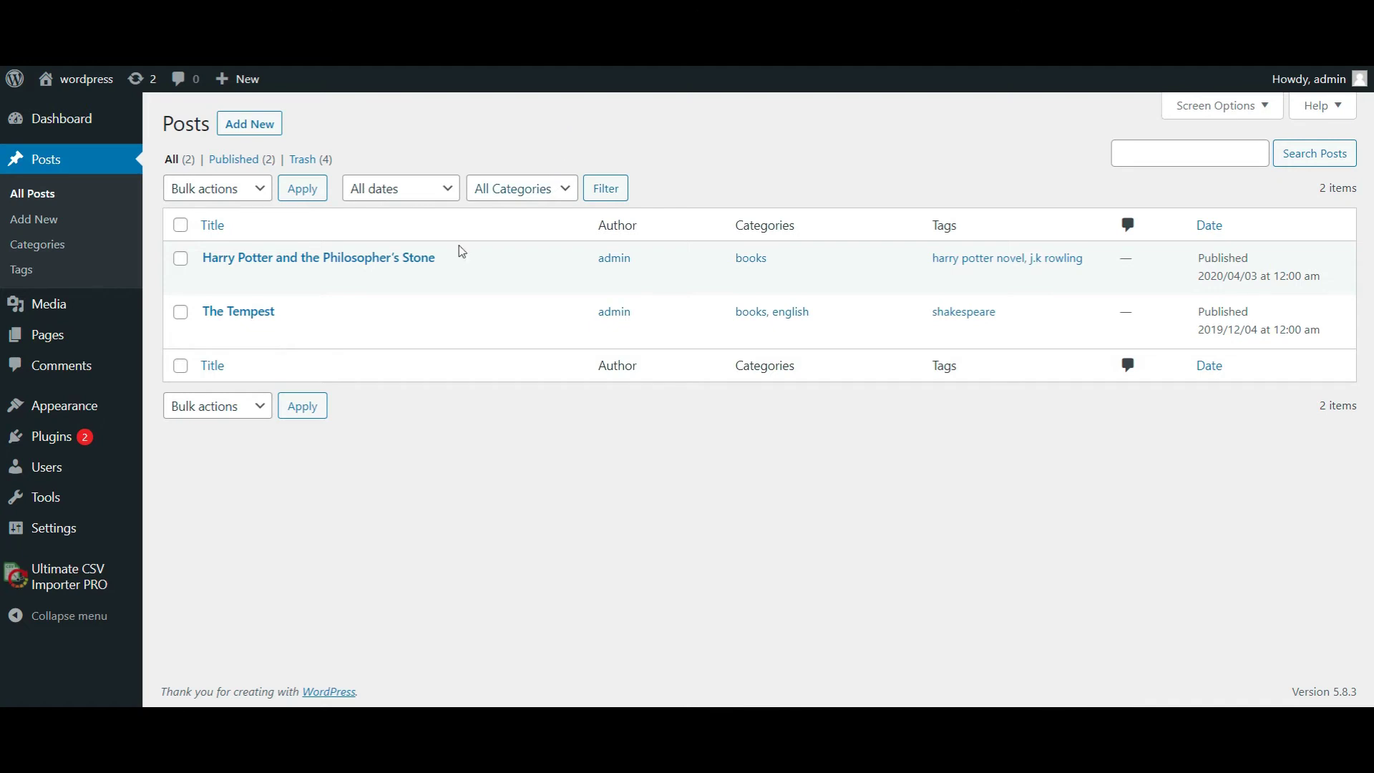
click(59, 580)
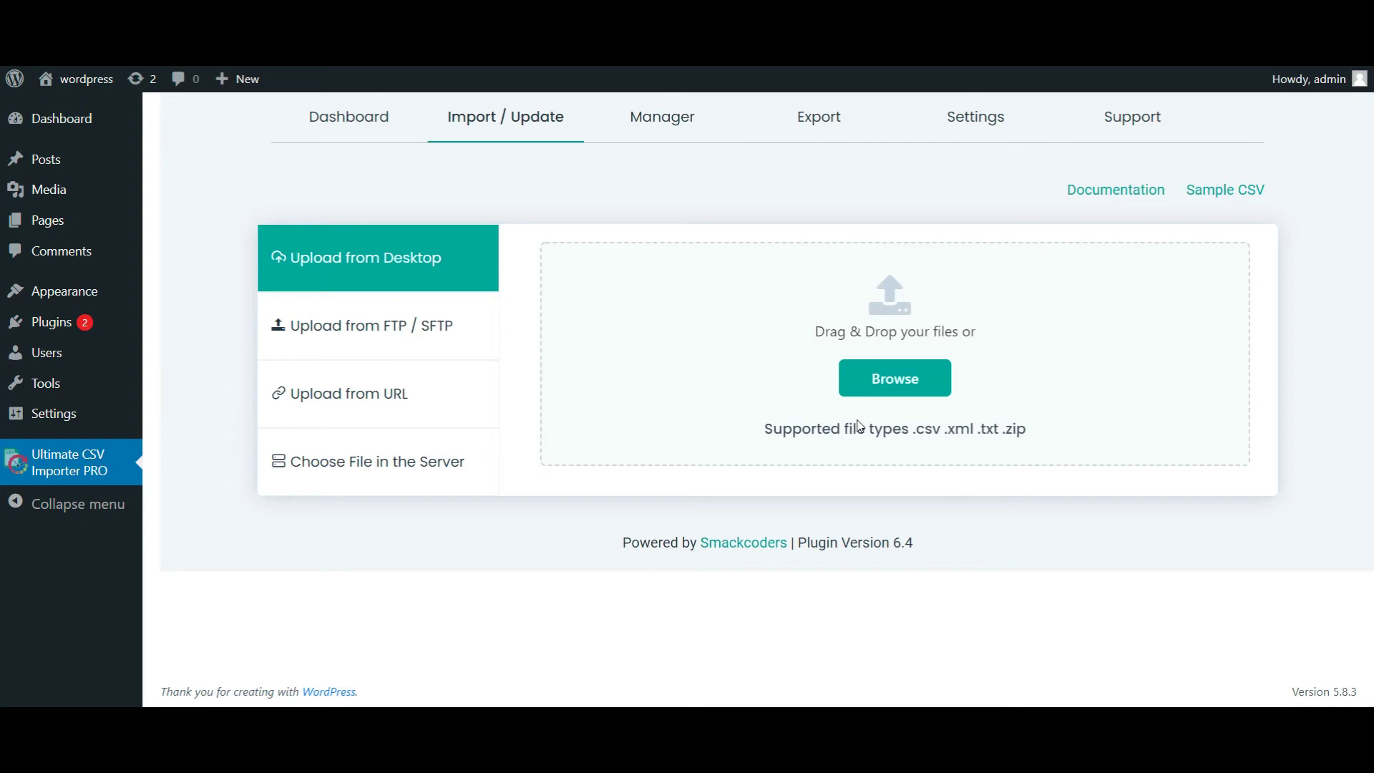
- Upload post-csv-file.csv from Downloads as an update of existing Posts and continue to templates
click(932, 381)
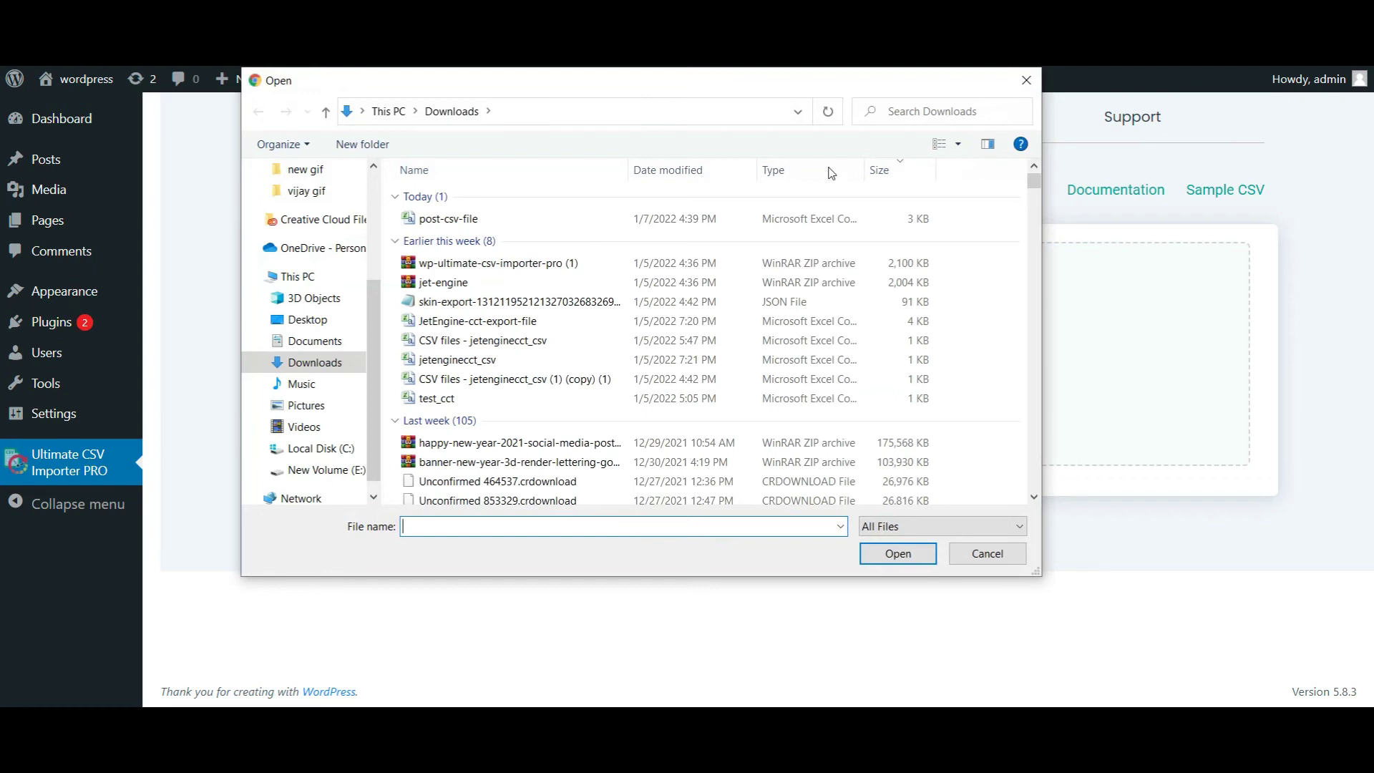
click(454, 219)
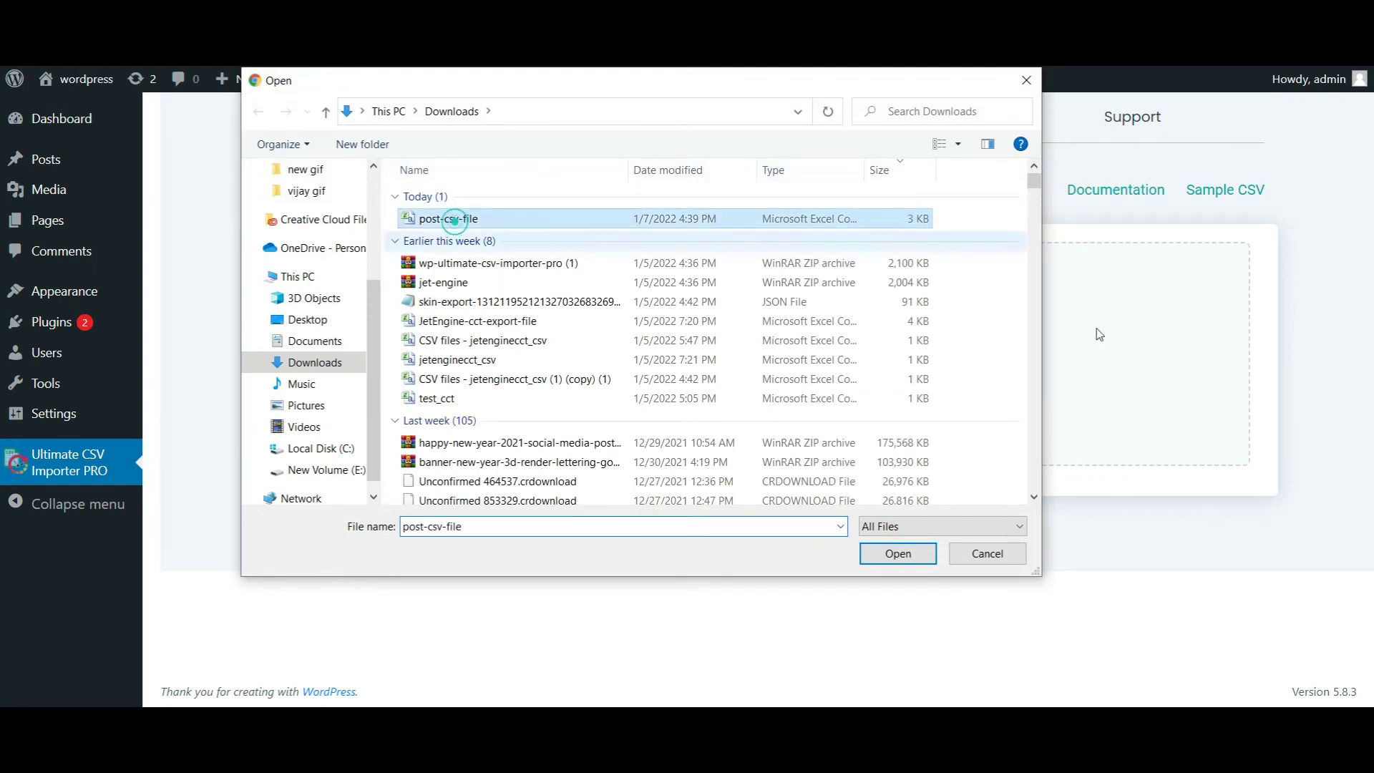
click(898, 554)
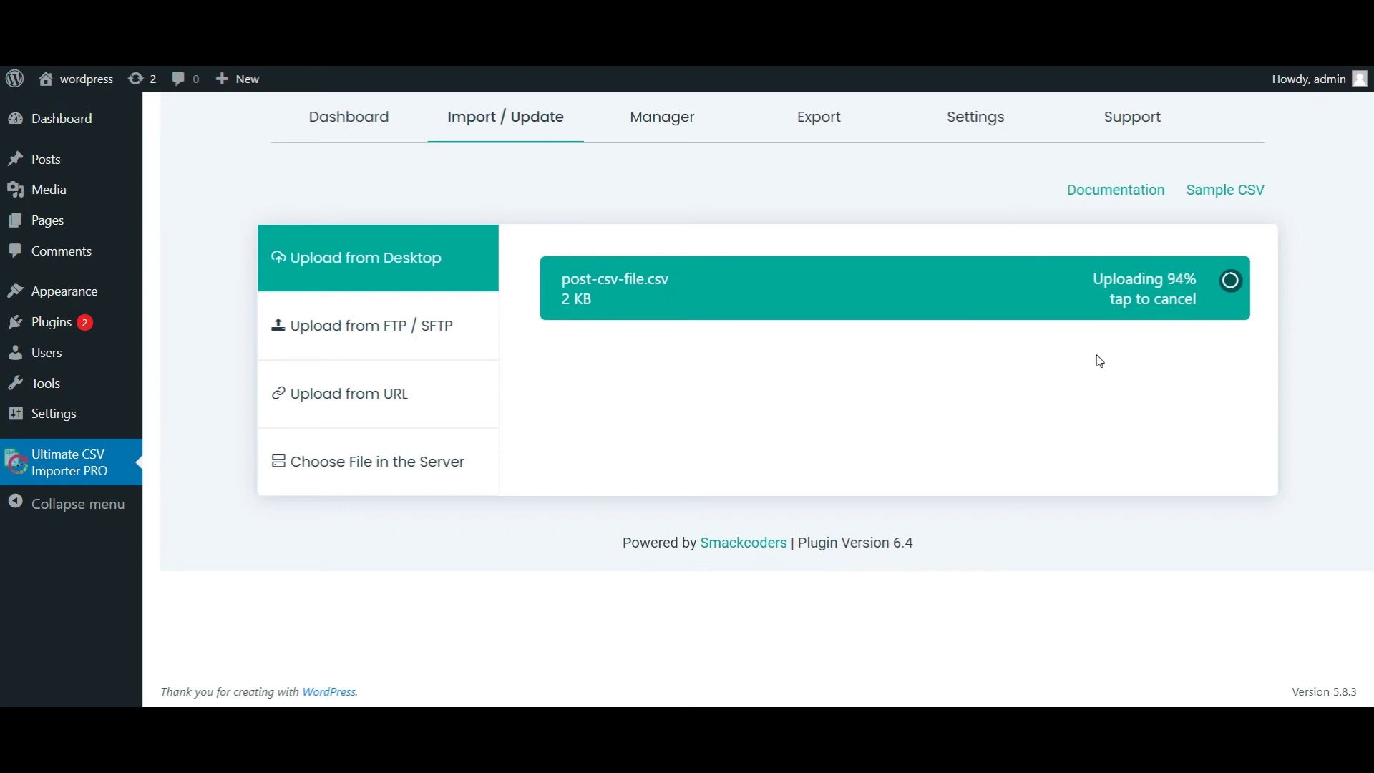
click(795, 330)
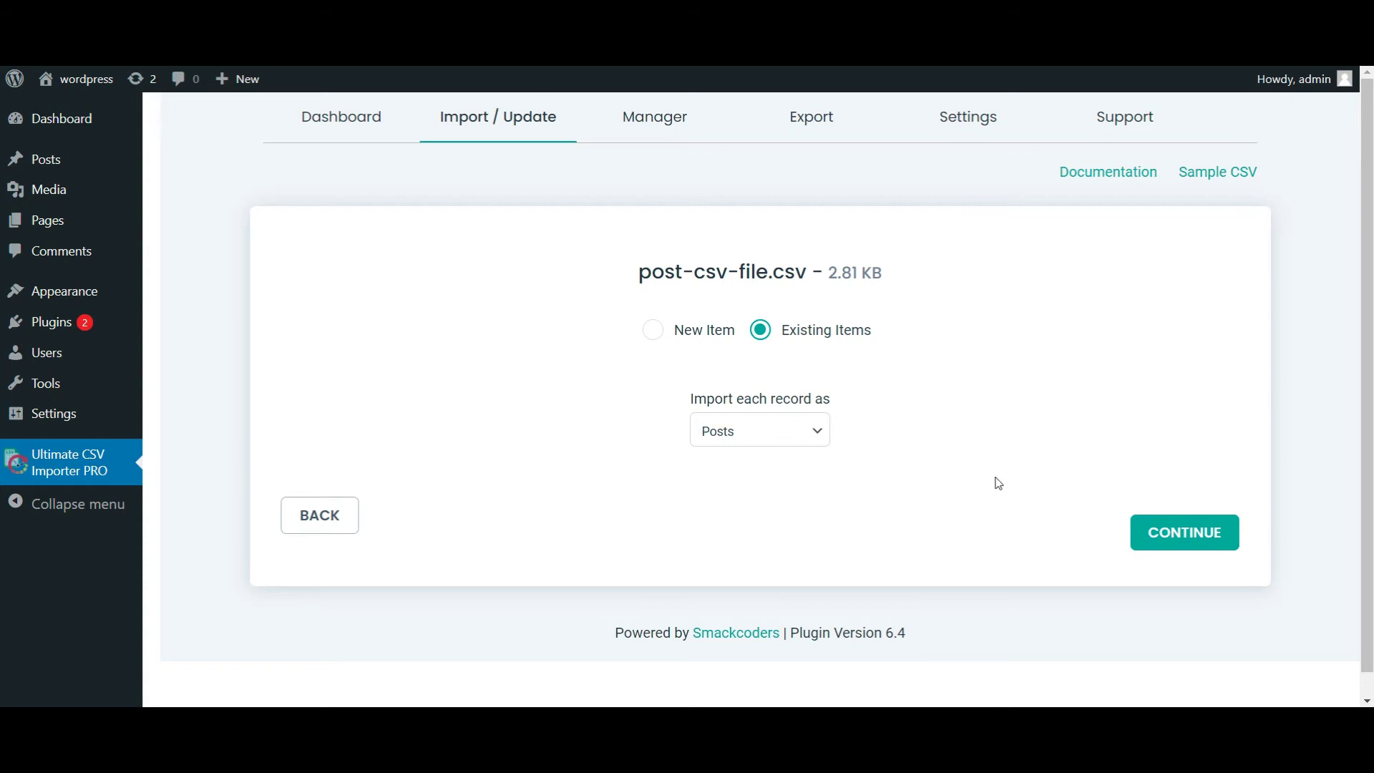
click(1215, 535)
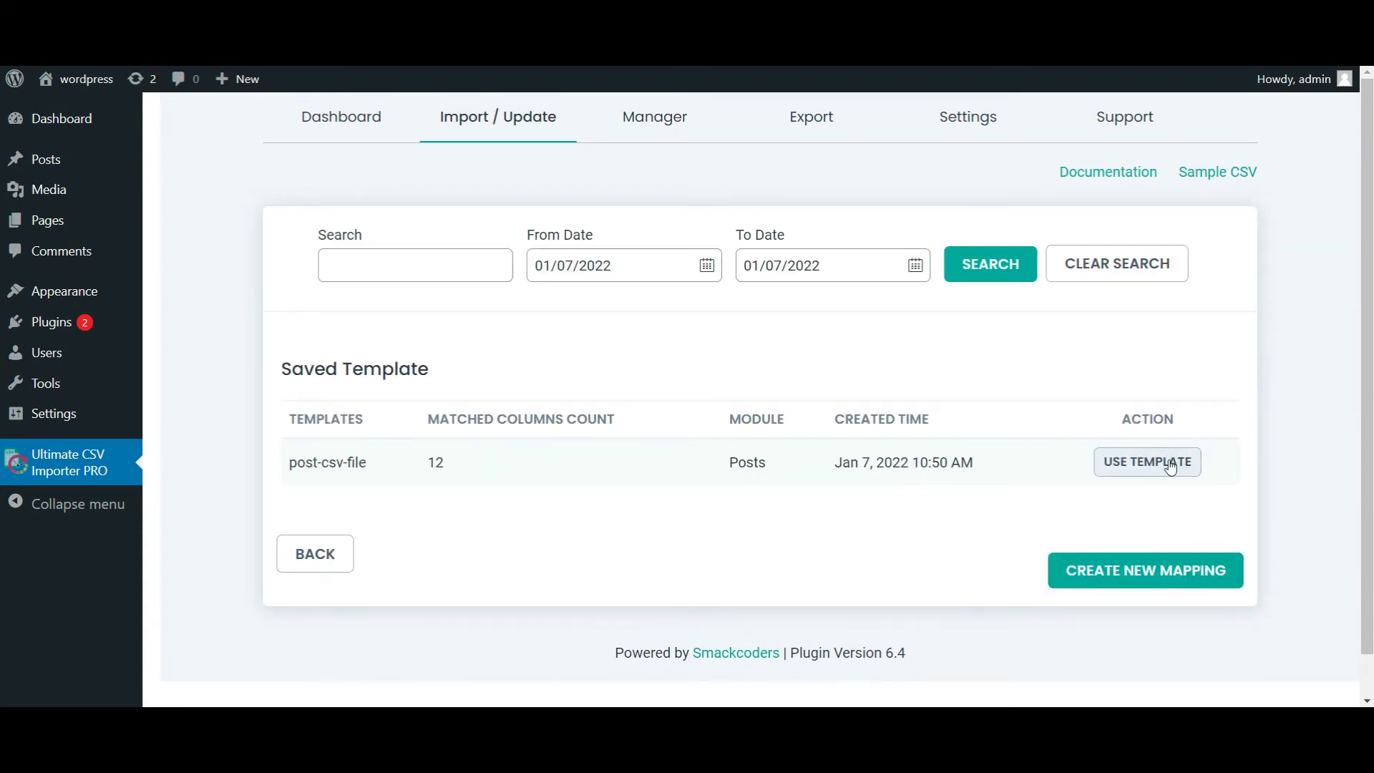
- Apply the post-csv-file template and scroll through the Core and Media Upload field mappings
click(1161, 455)
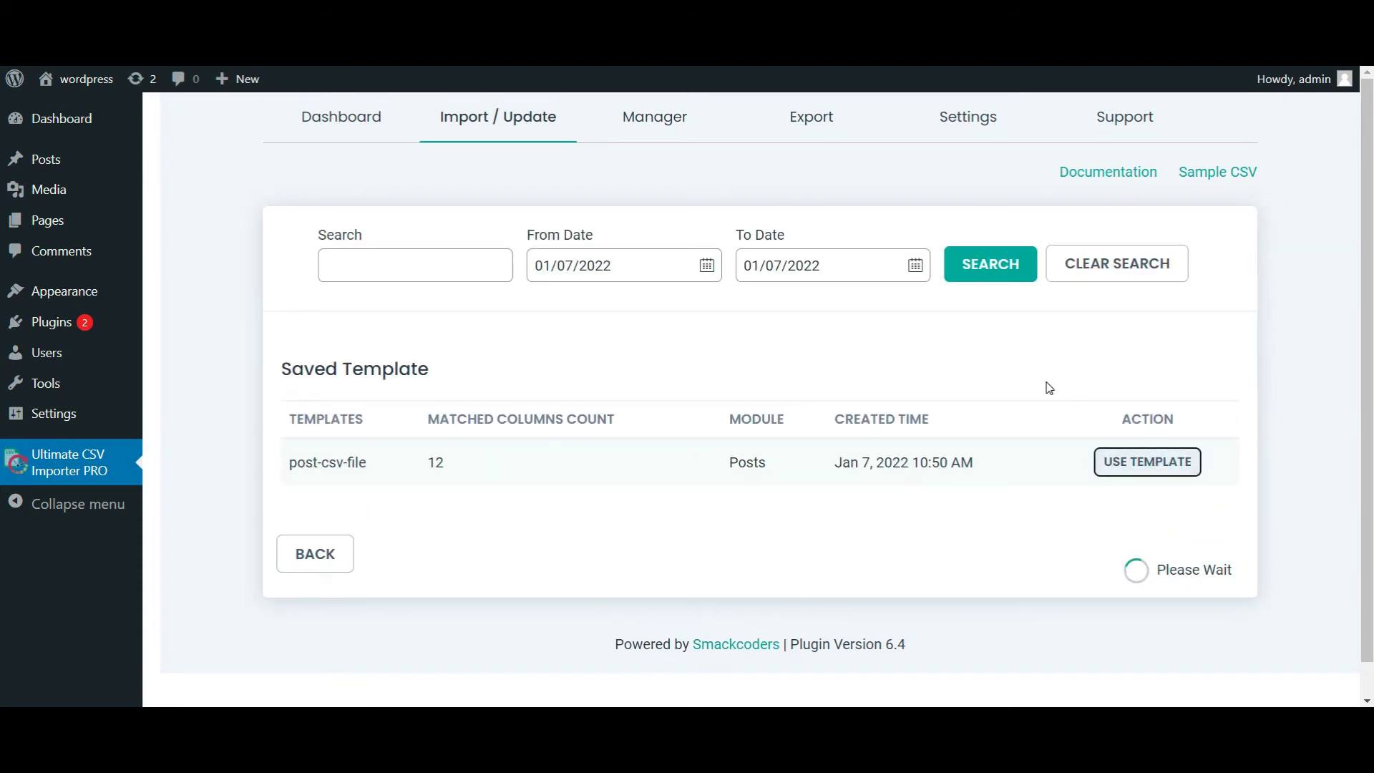
scroll(1052, 384, down, 3)
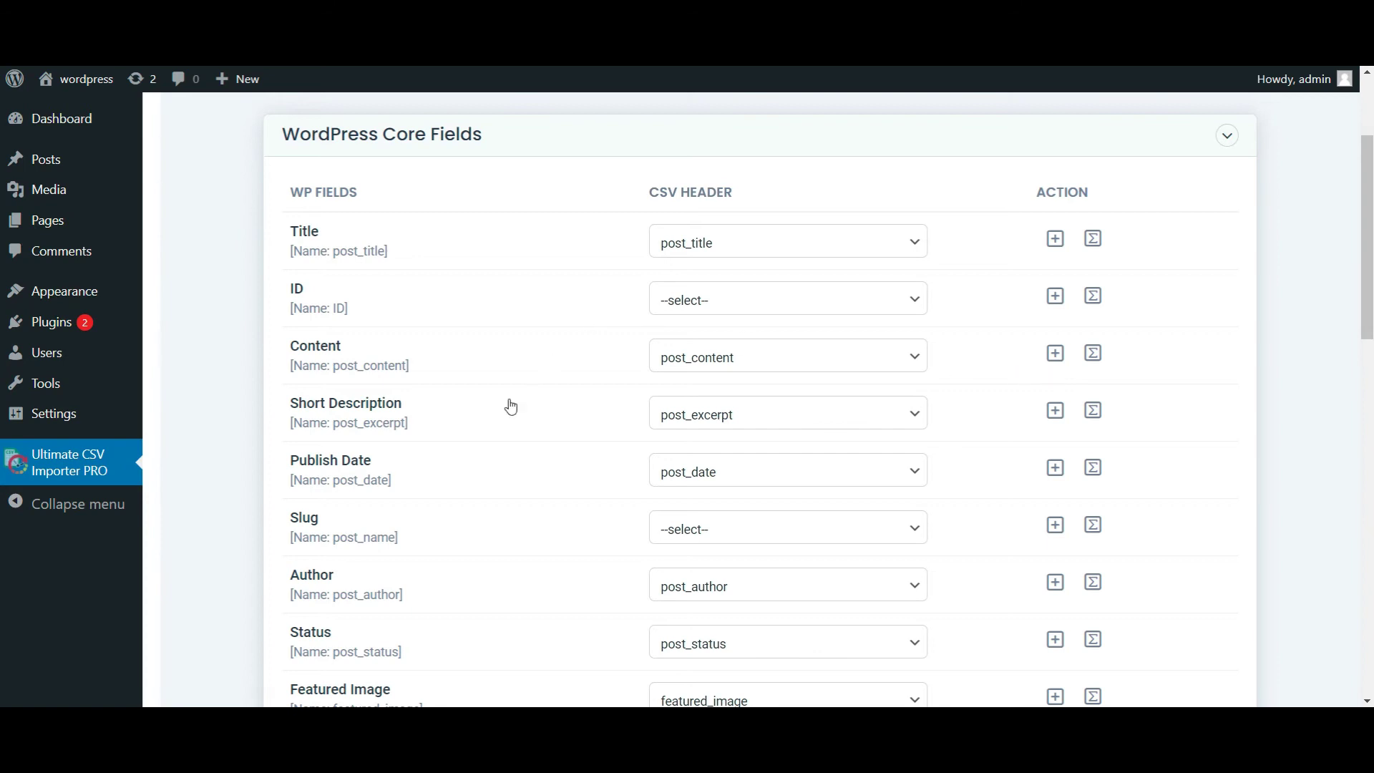
scroll(493, 415, down, 1)
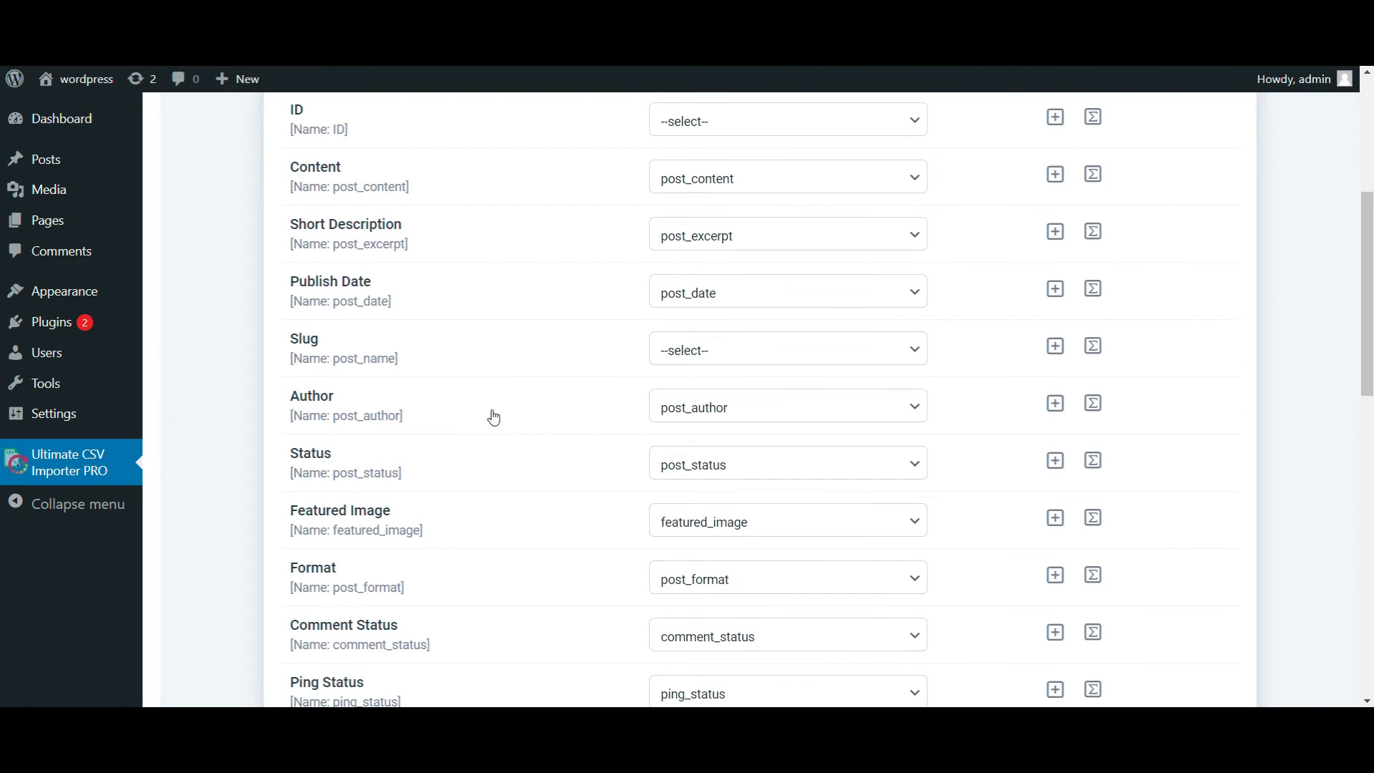
scroll(494, 417, up, 1)
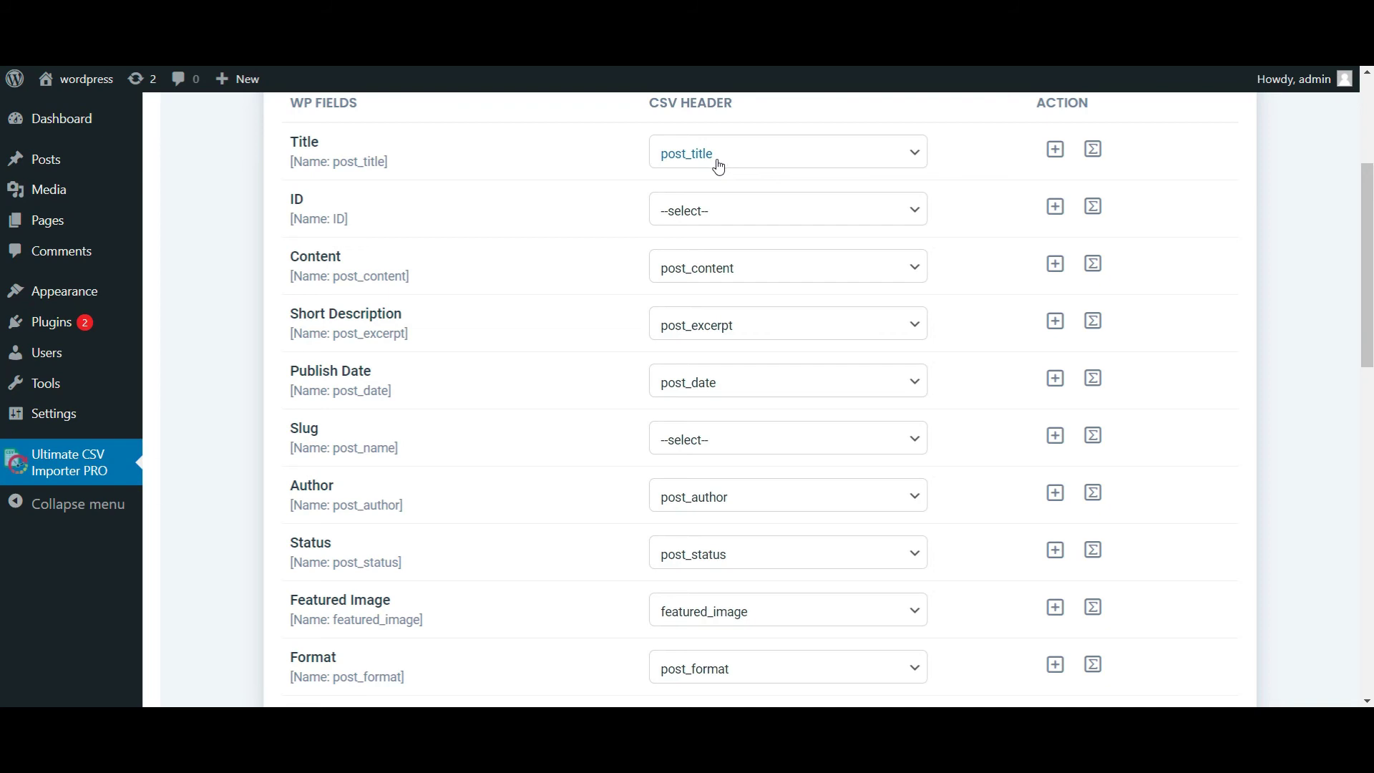
scroll(774, 245, down, 10)
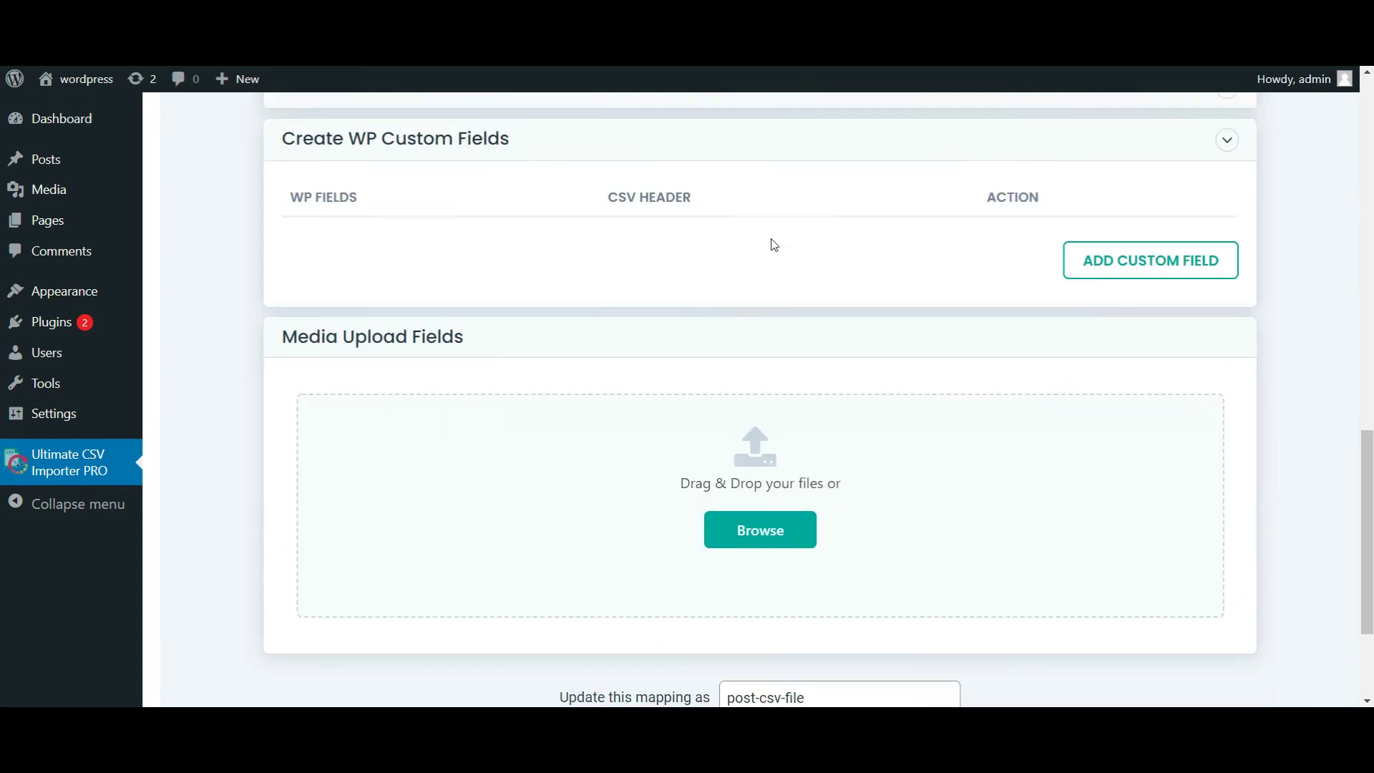
scroll(775, 244, down, 3)
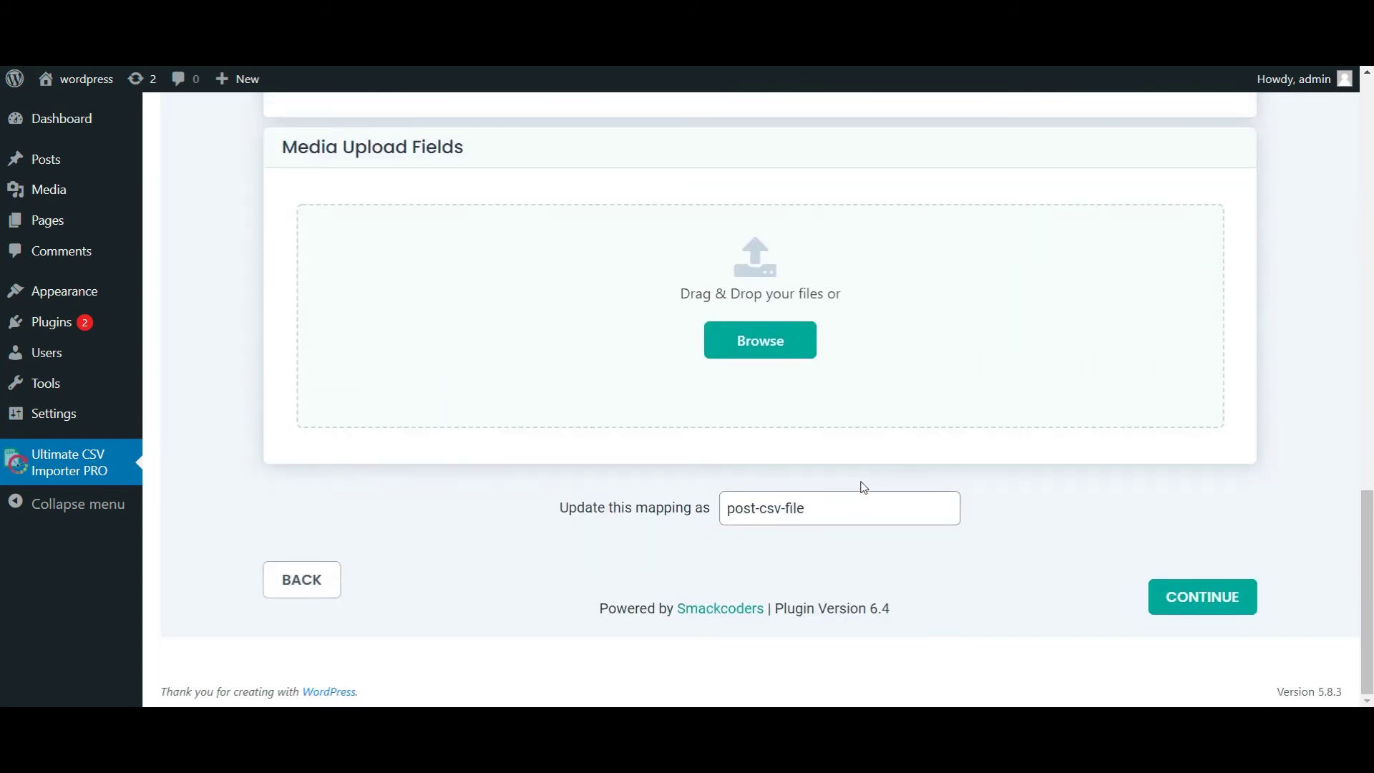
- Accept the default field mapping and media handling to reach the import configuration section
click(1166, 607)
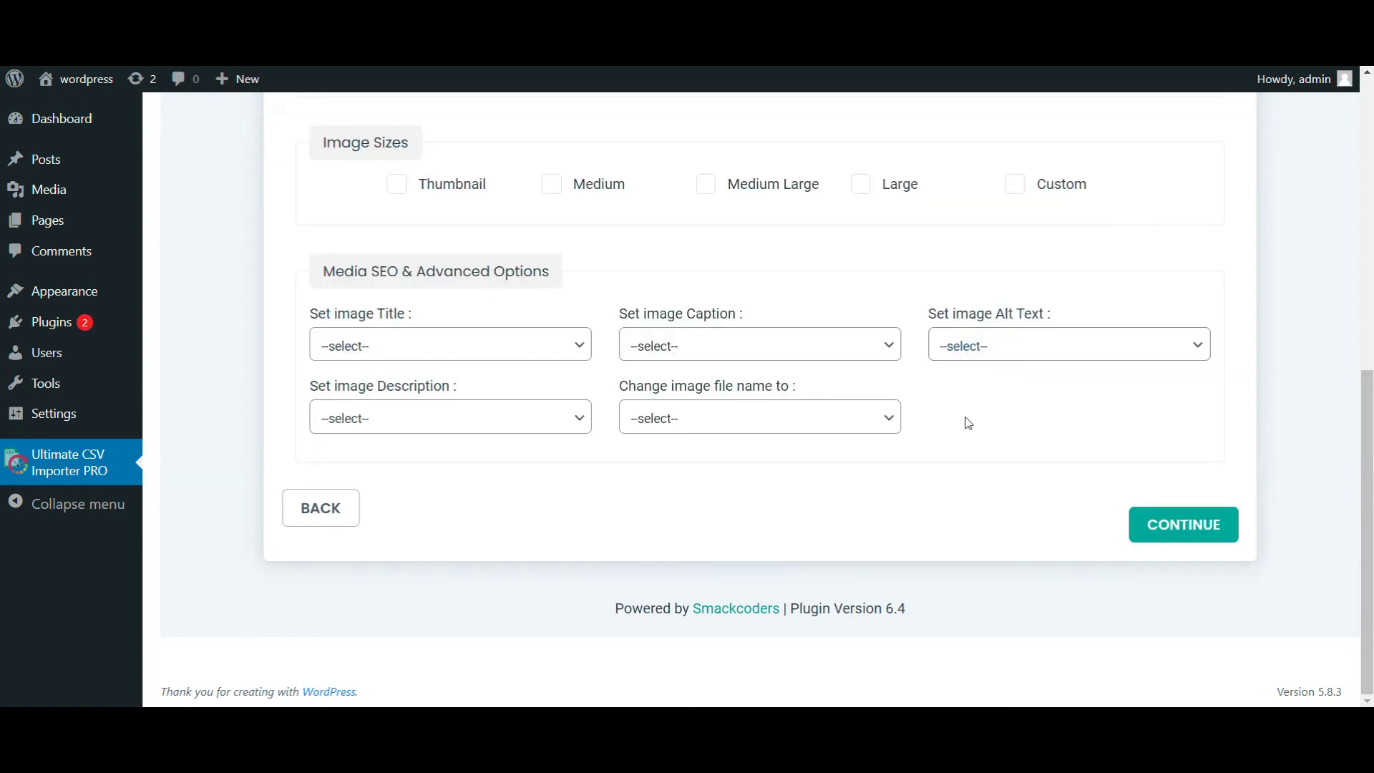
scroll(968, 423, up, 10)
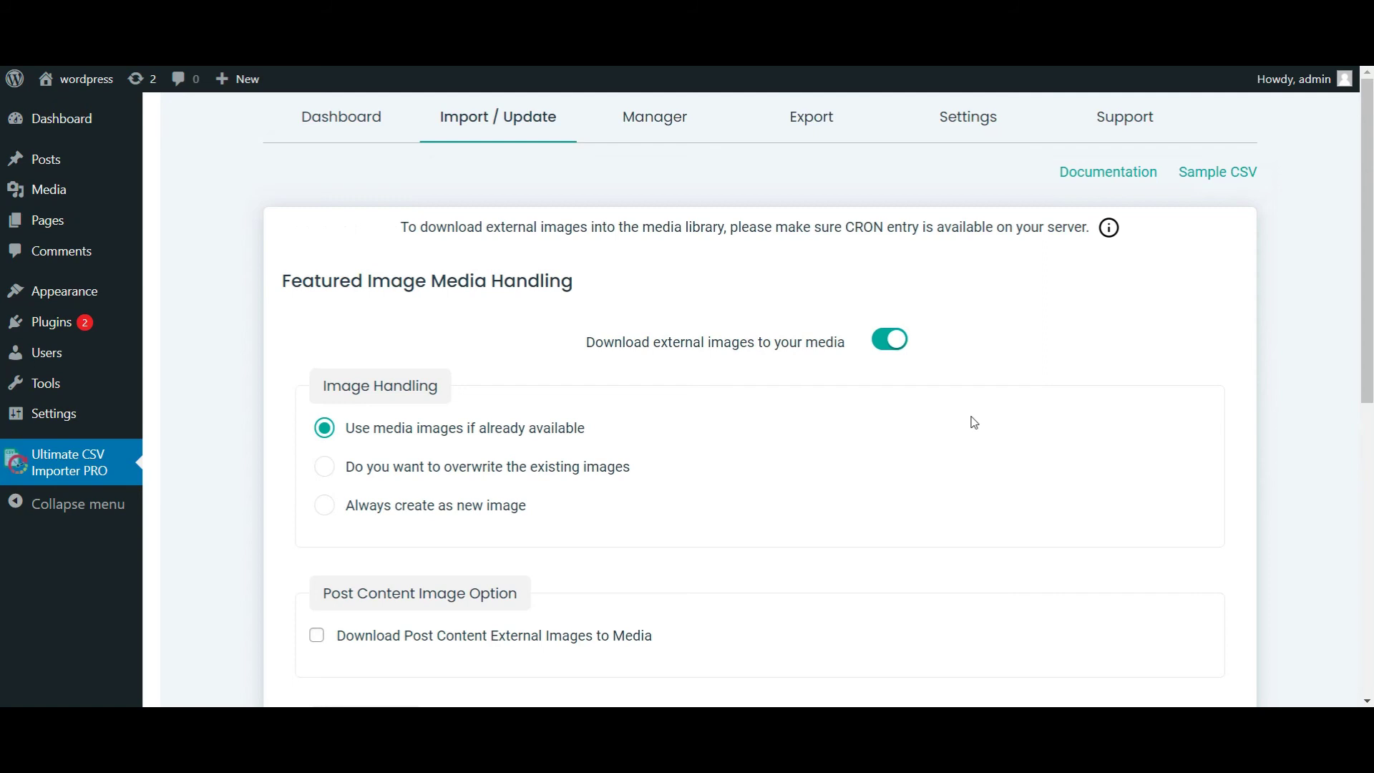
scroll(974, 423, down, 10)
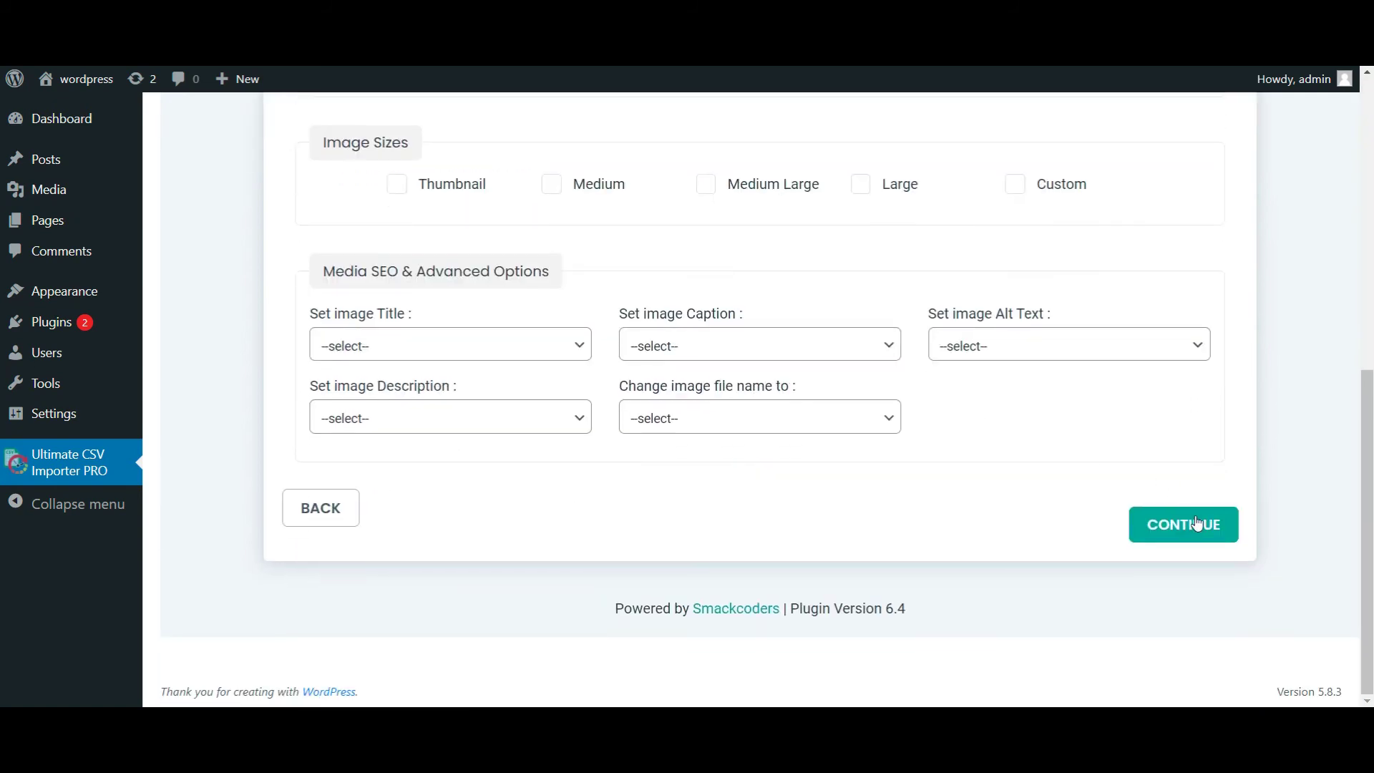
click(1197, 524)
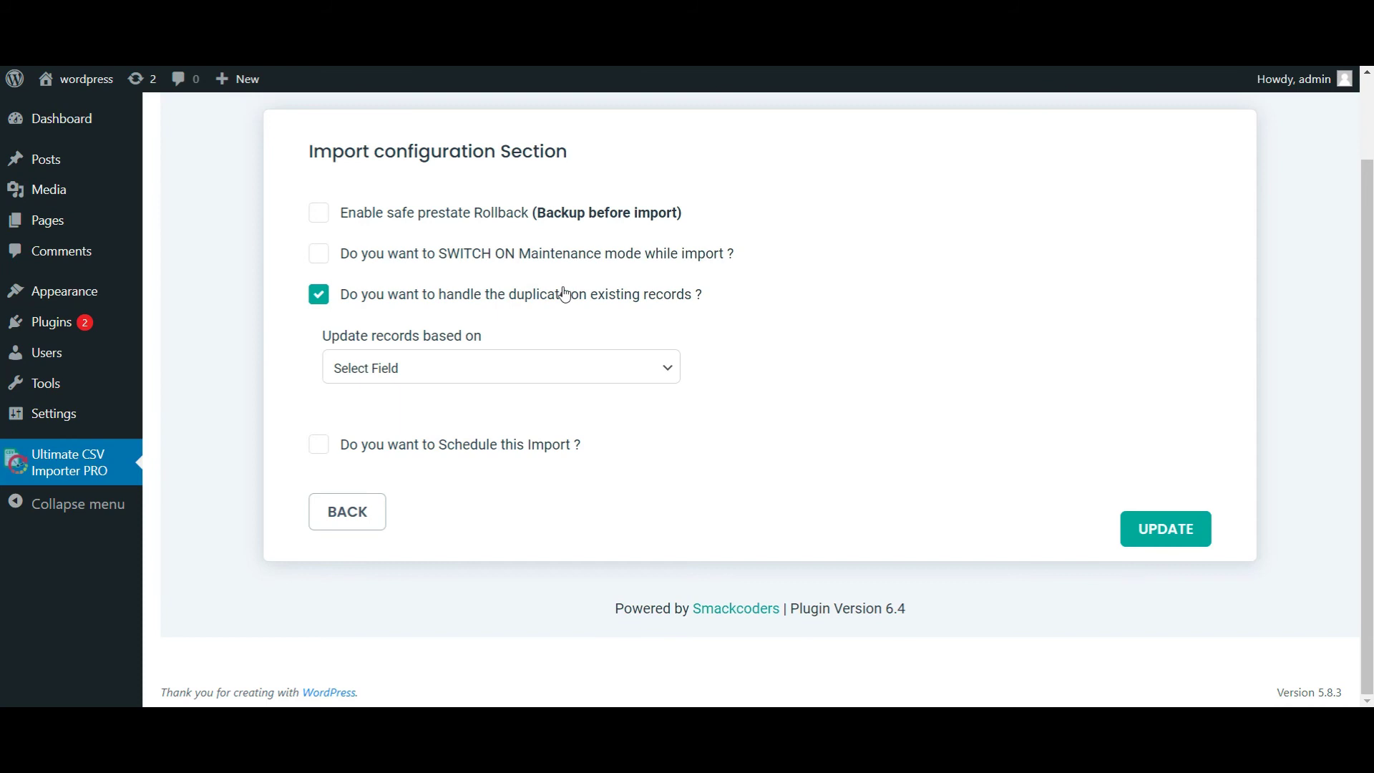
- Match existing records on post_title and run the update until Import Completed
click(483, 375)
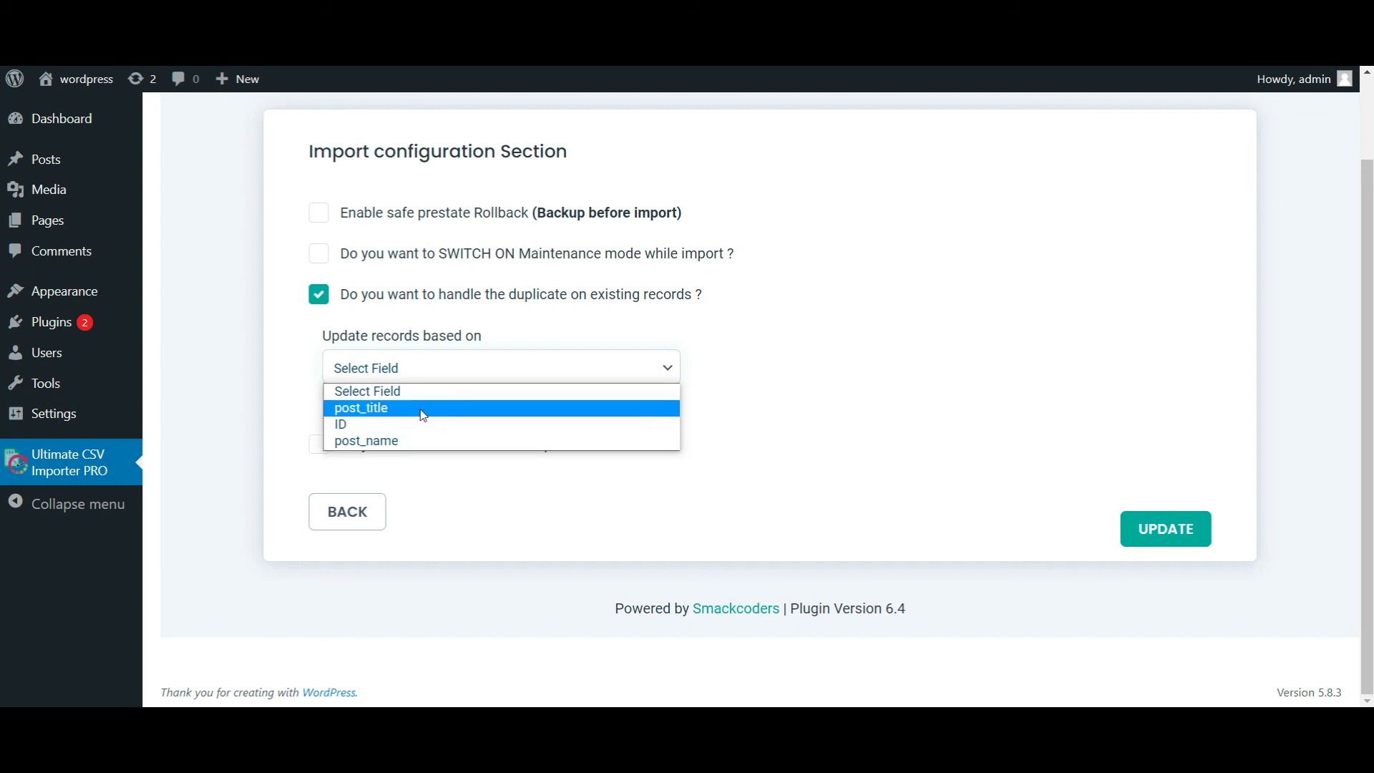
click(419, 407)
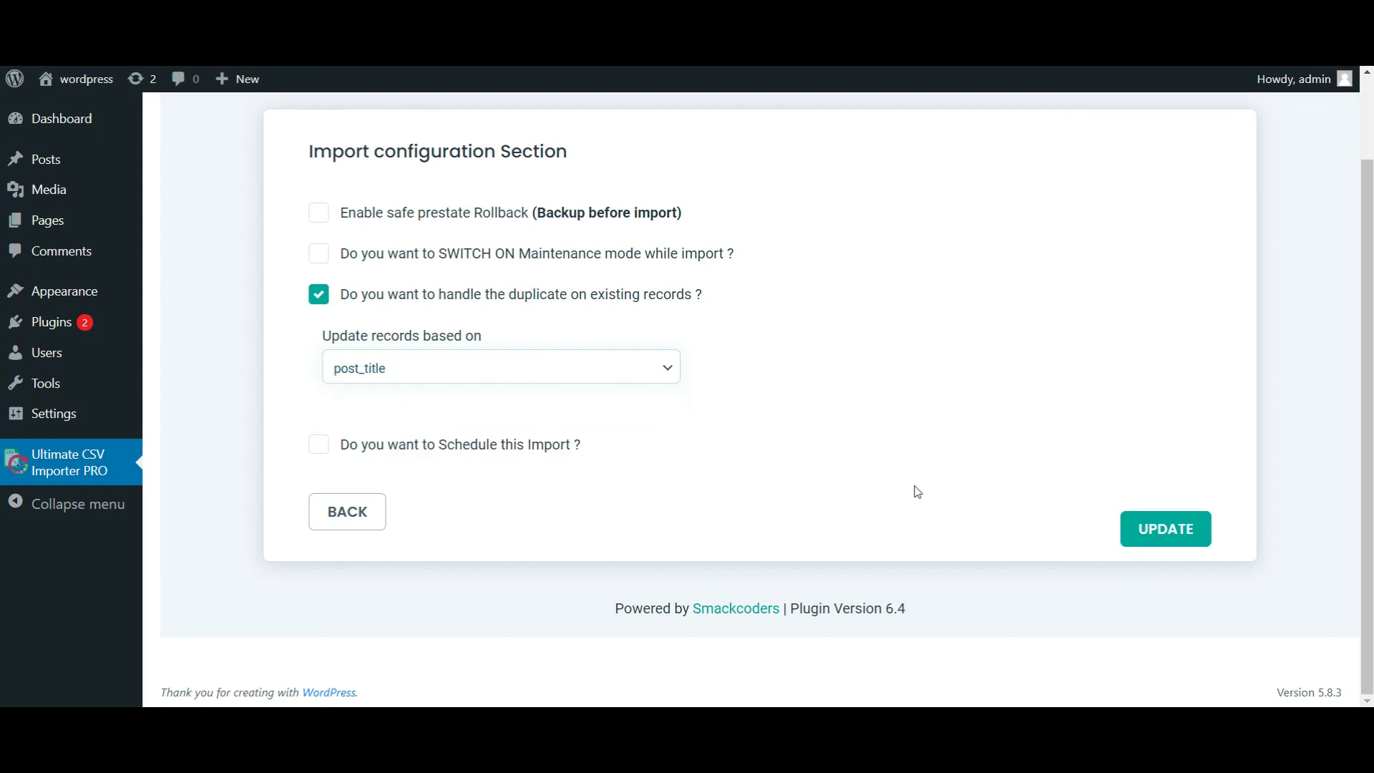
click(1170, 528)
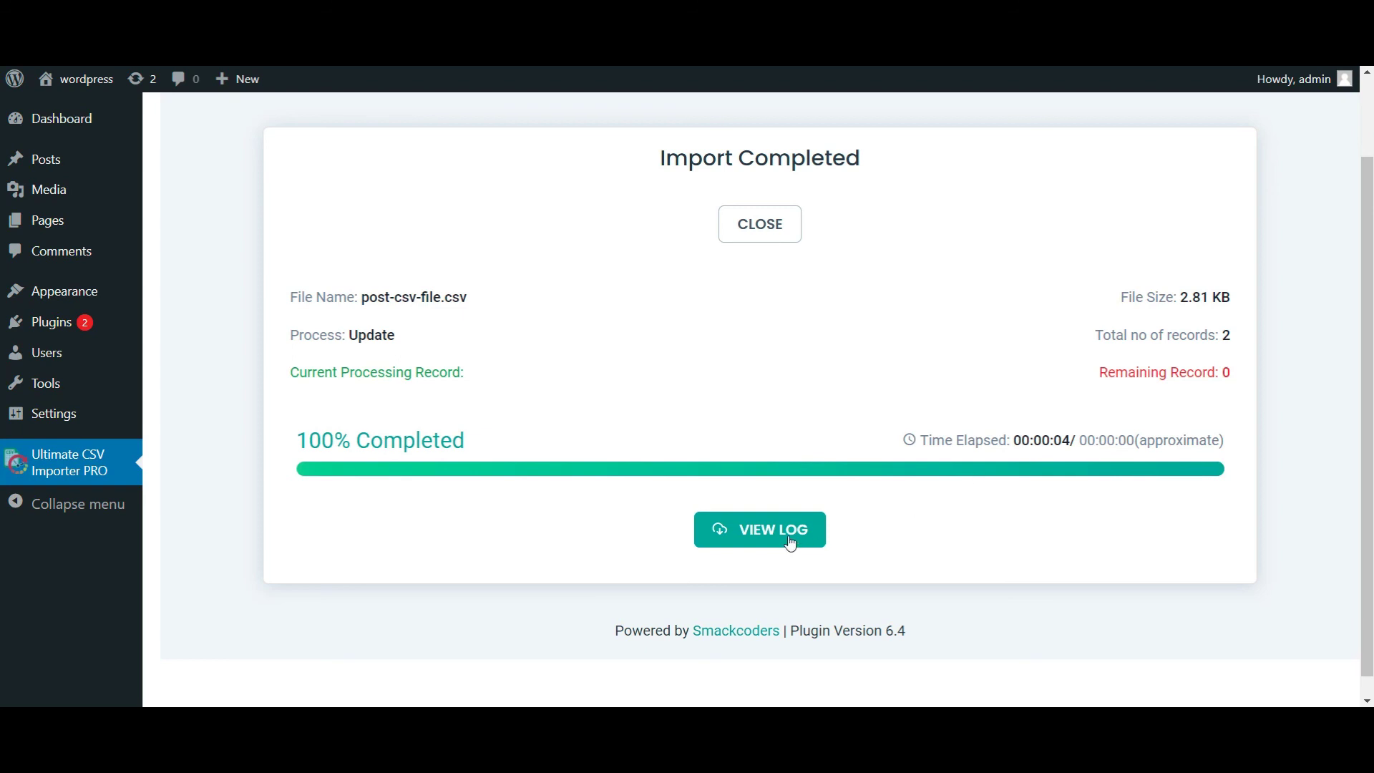
- Open the import log to reach the updated Harry Potter post
click(730, 549)
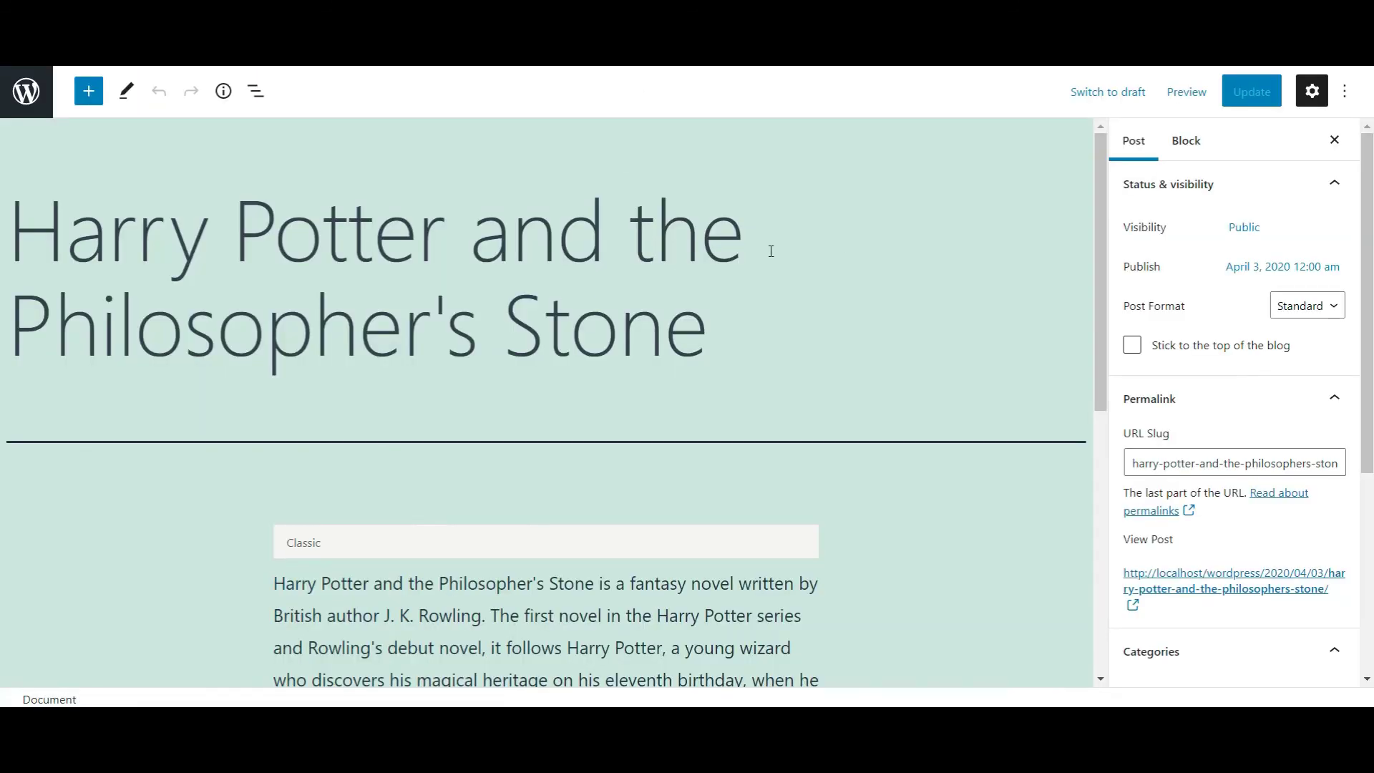
- Scroll the post settings to confirm Harry Potter's english category and The Tempest's new featured image
scroll(1208, 387, down, 3)
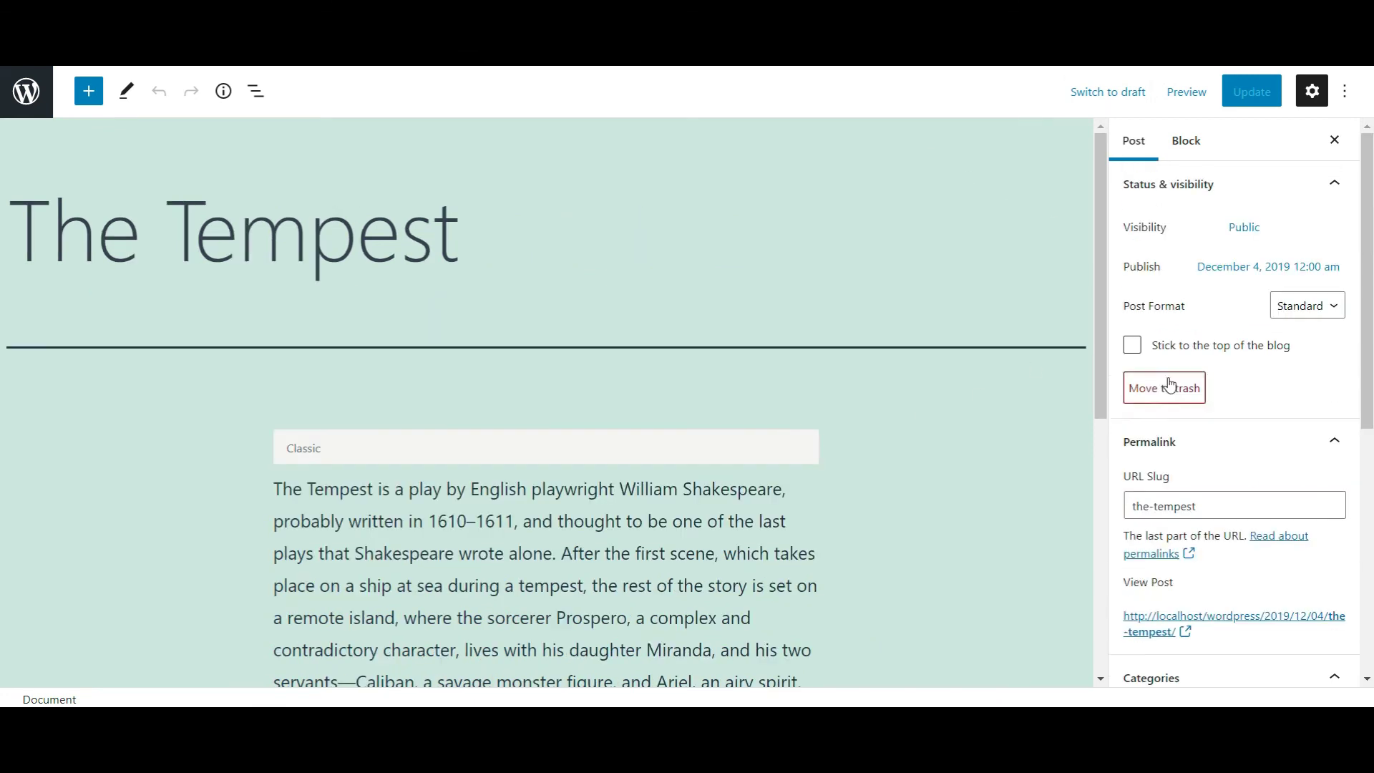
scroll(1169, 386, down, 10)
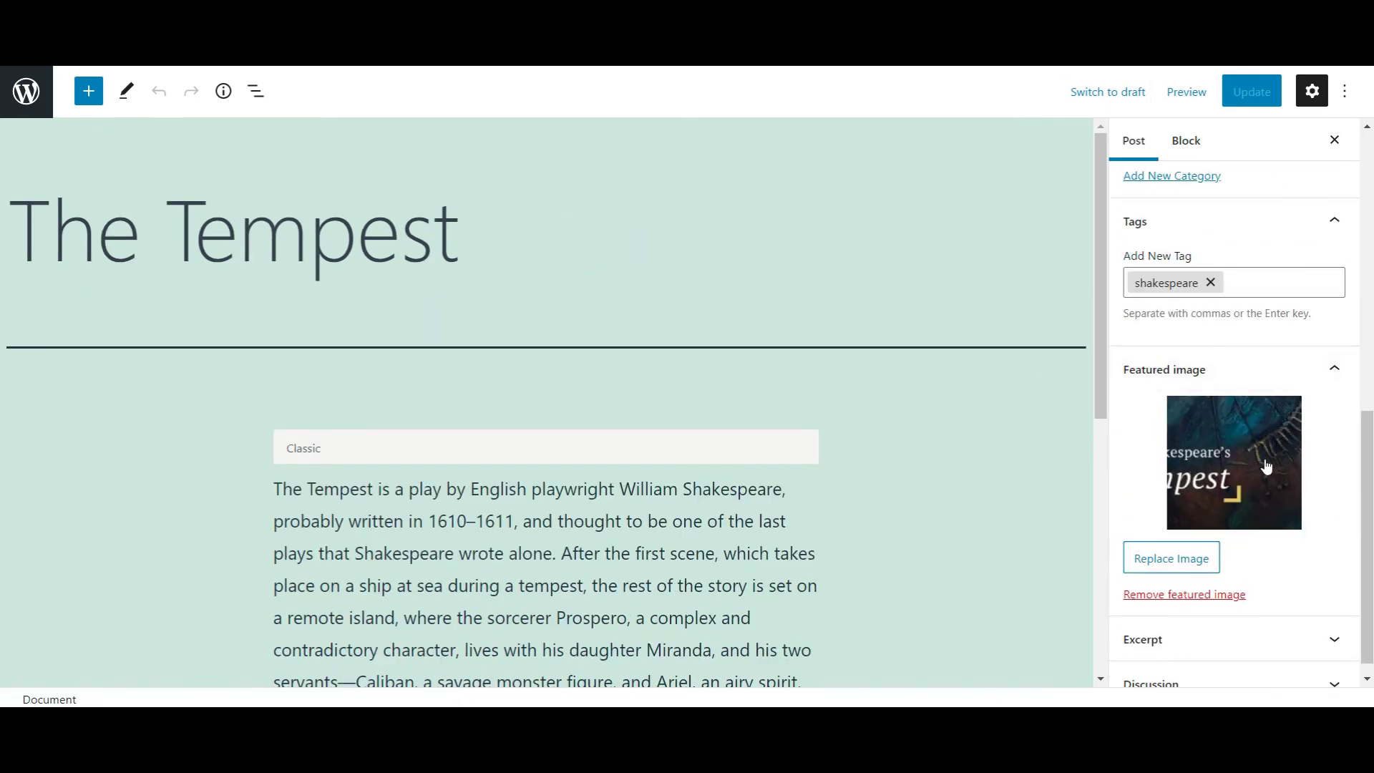
scroll(1125, 424, up, 10)
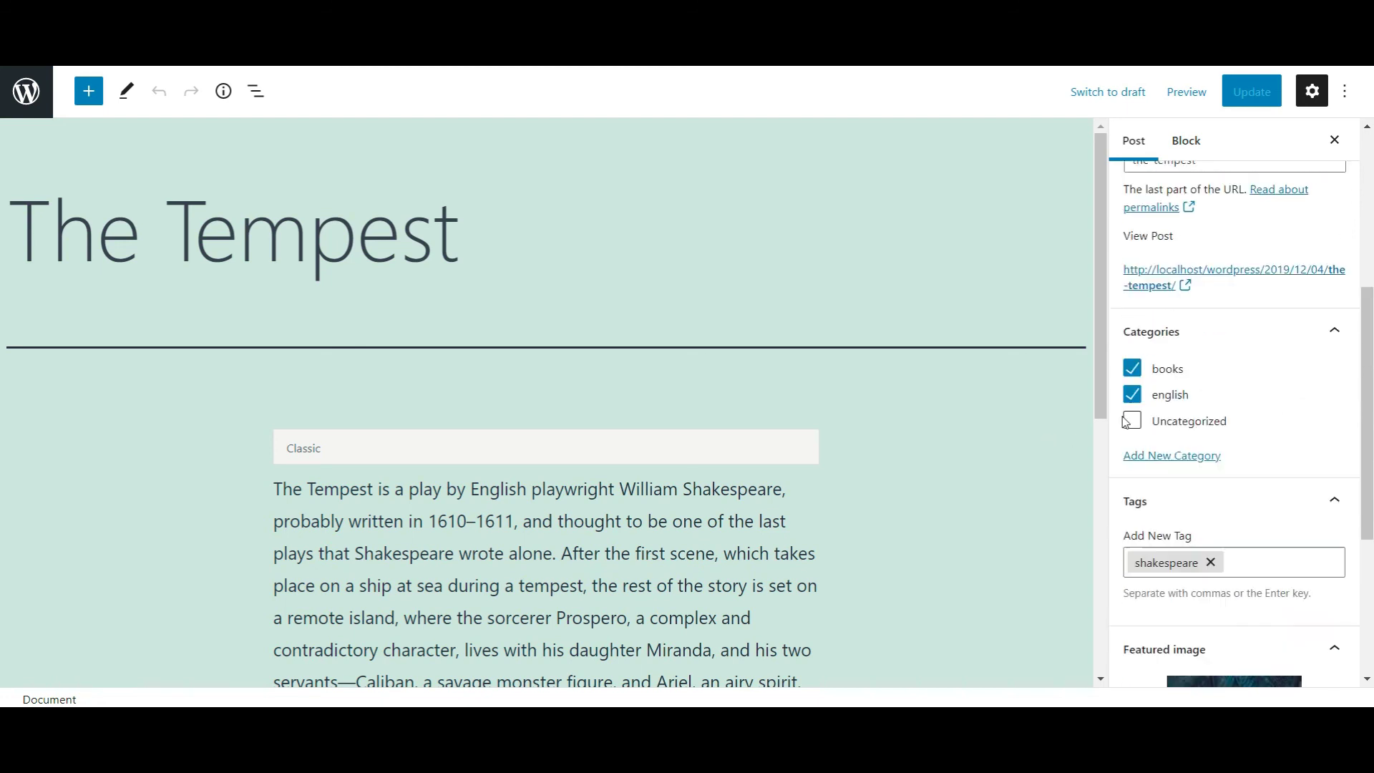